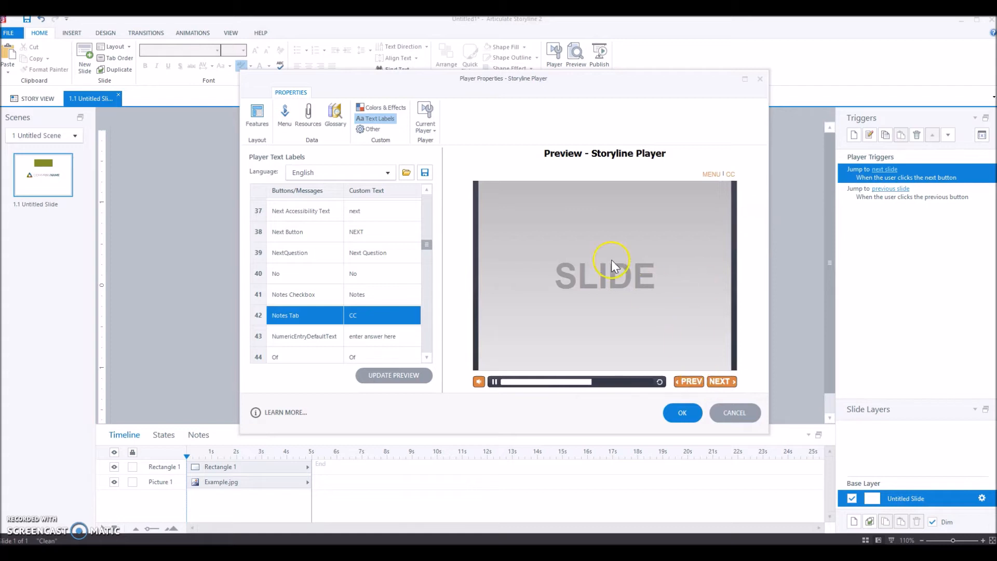
Set both the top and bottom colors of the player's Seek Control main background to white
click(383, 108)
click(428, 224)
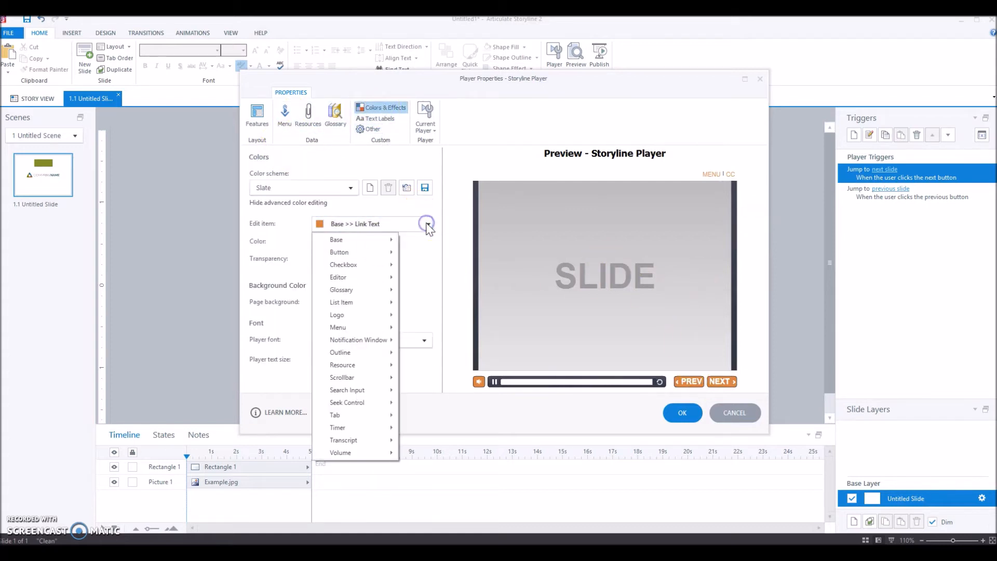
mouse_move(367, 404)
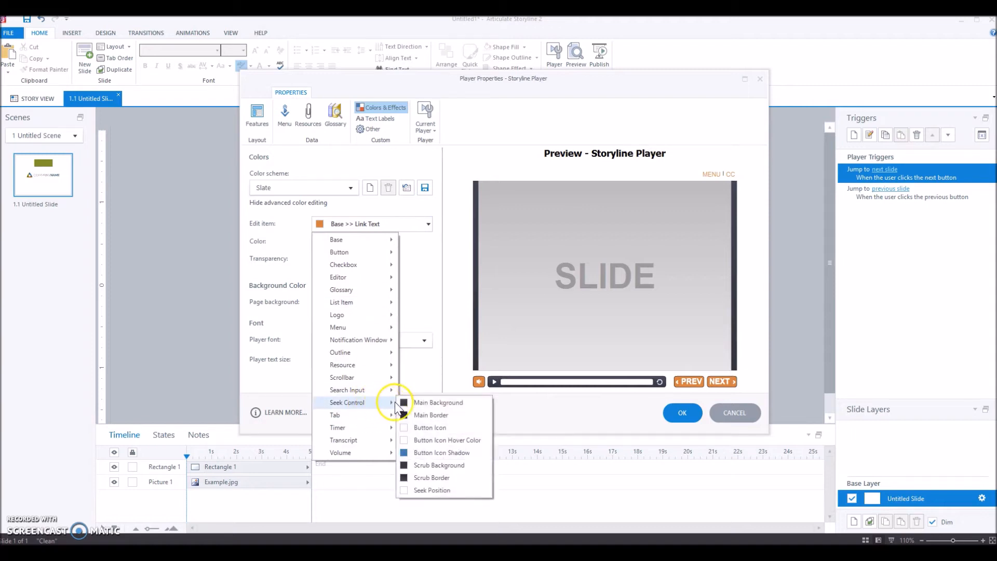
click(424, 403)
click(329, 241)
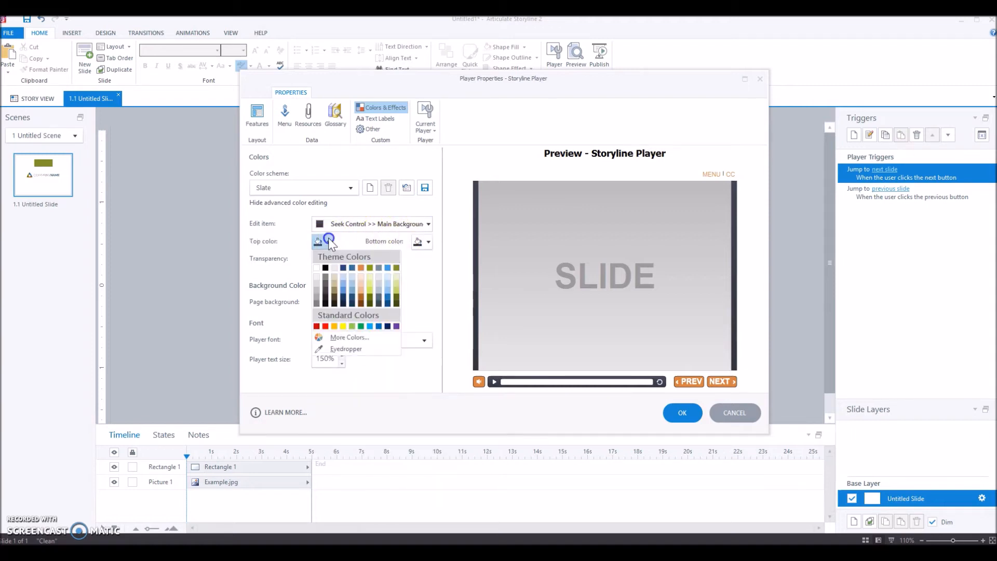
click(316, 268)
click(428, 242)
click(420, 267)
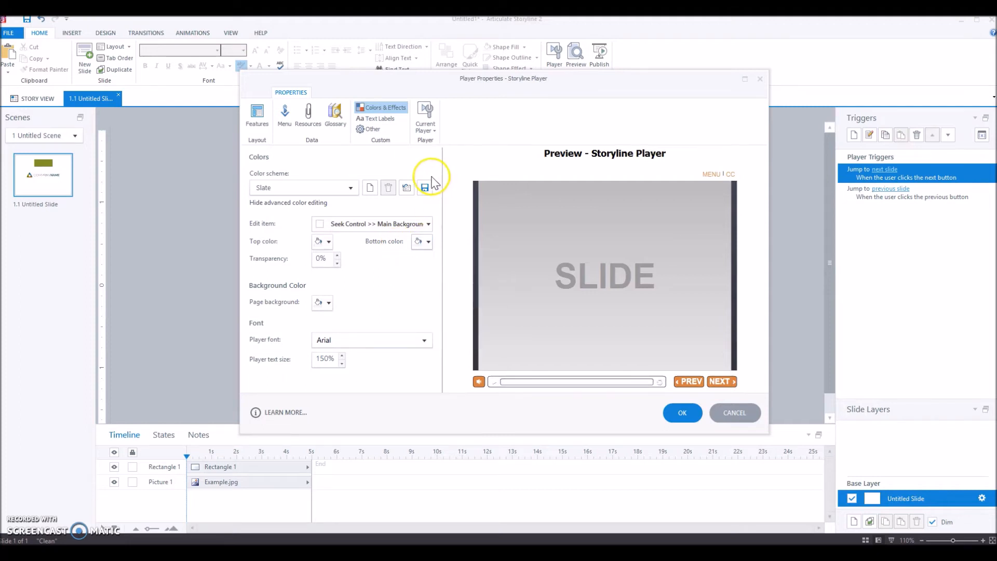
Set the color of the Seek Control's main border to white
click(427, 224)
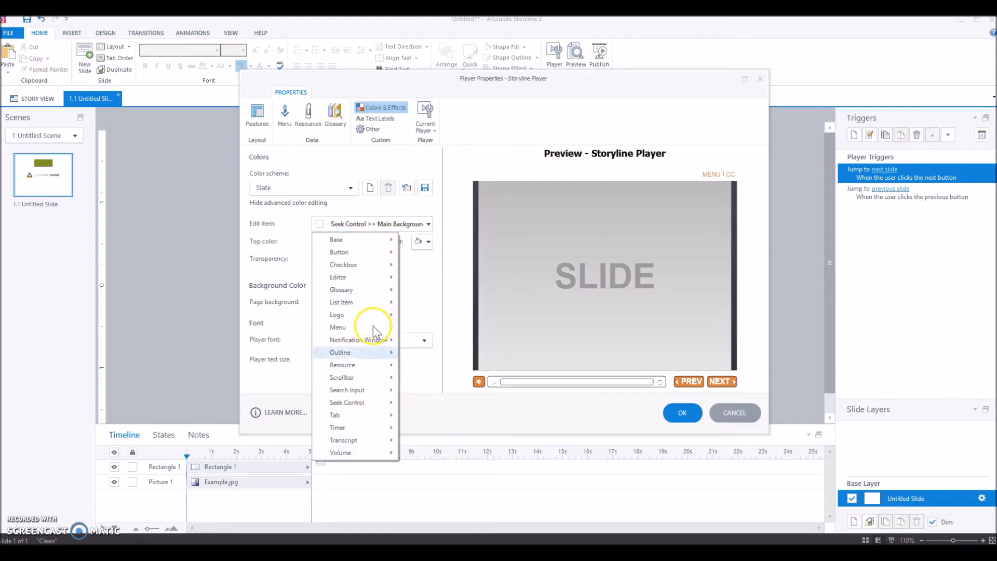
mouse_move(358, 403)
click(423, 415)
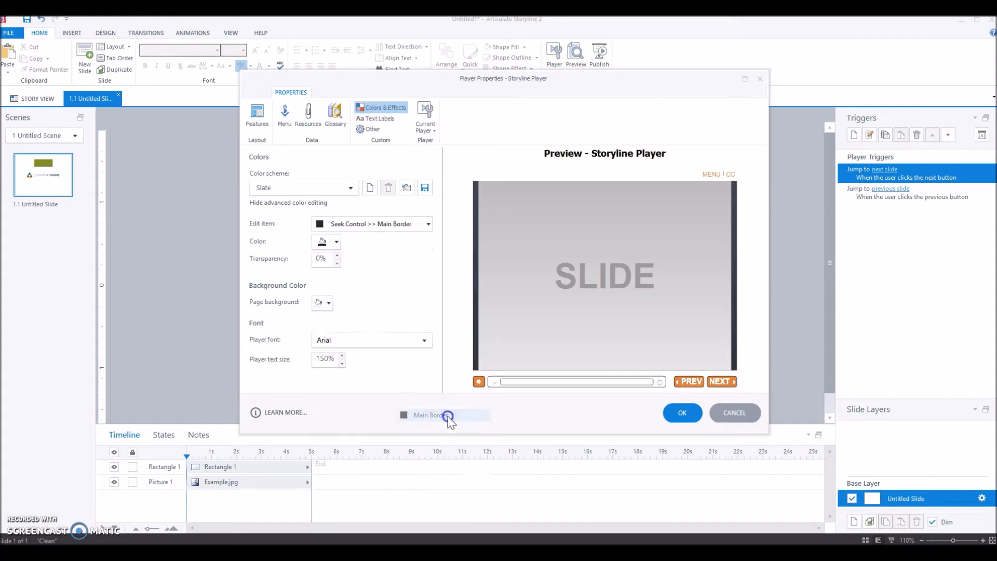
click(334, 241)
click(317, 269)
Set the Seek Control's button icon color to the theme orange and apply the player properties
click(428, 224)
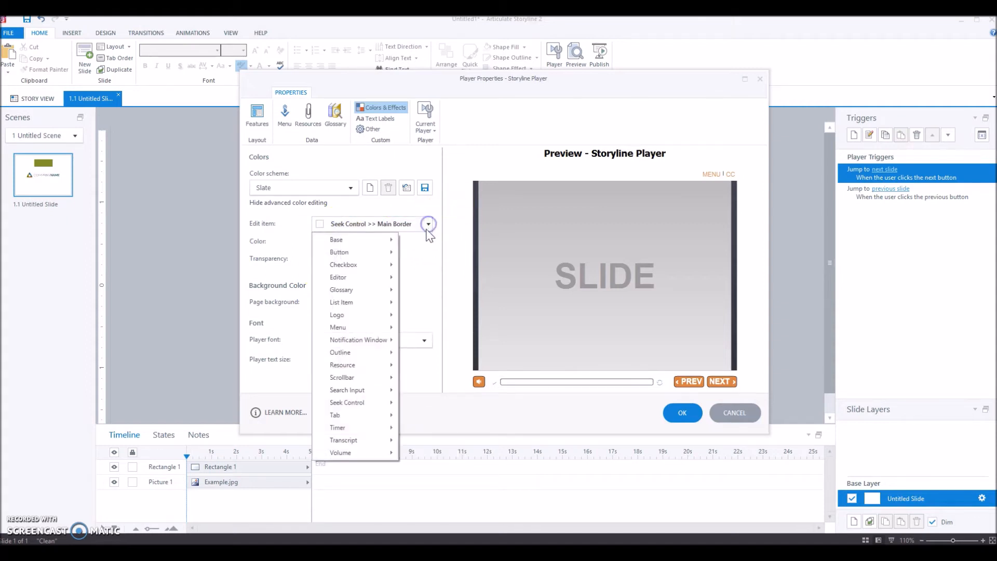
mouse_move(382, 404)
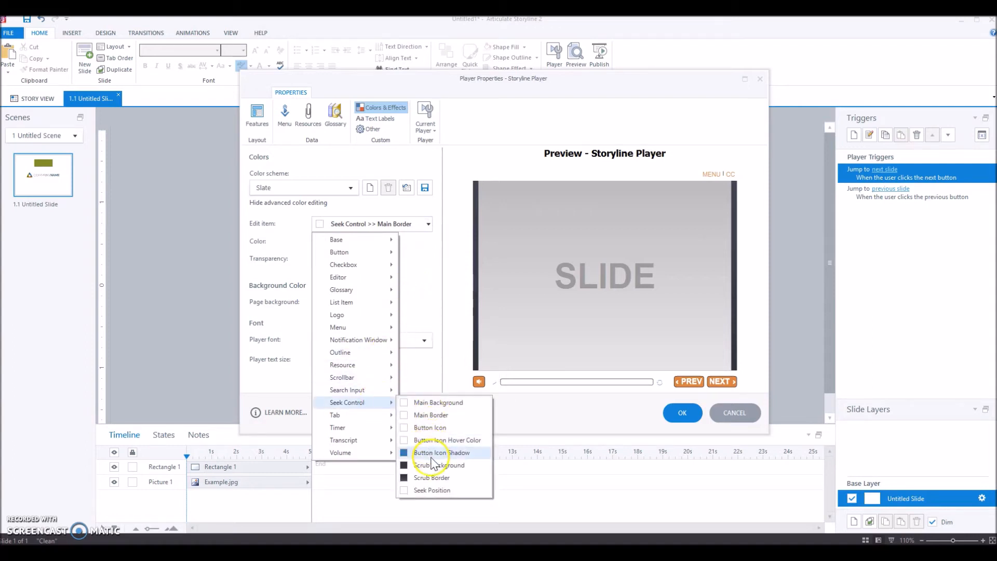
click(431, 428)
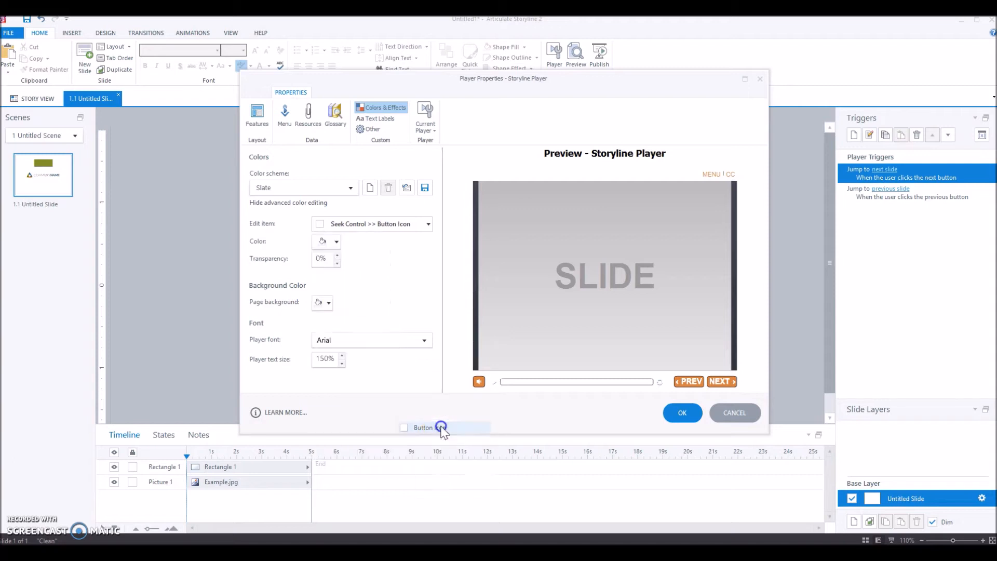
click(336, 242)
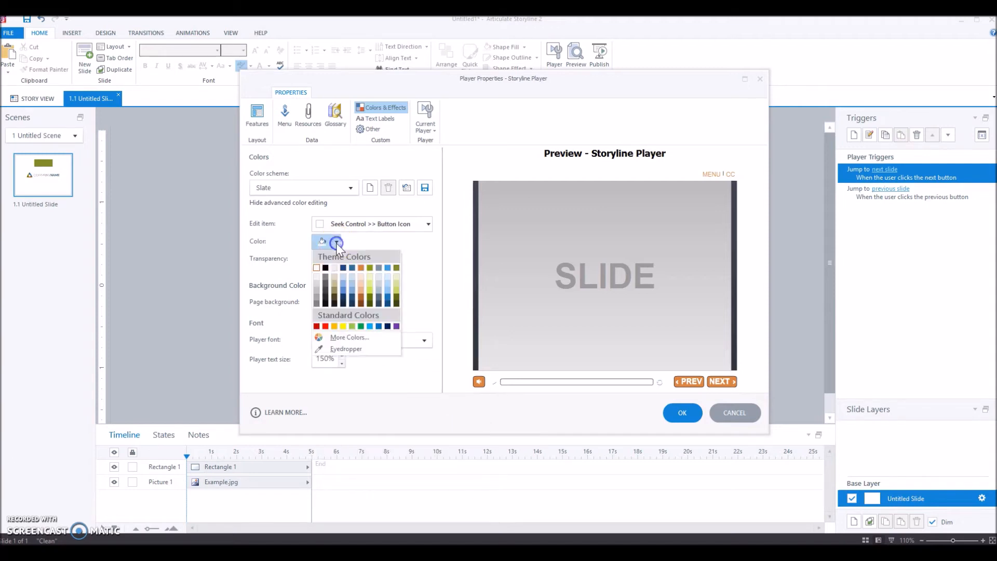
click(361, 268)
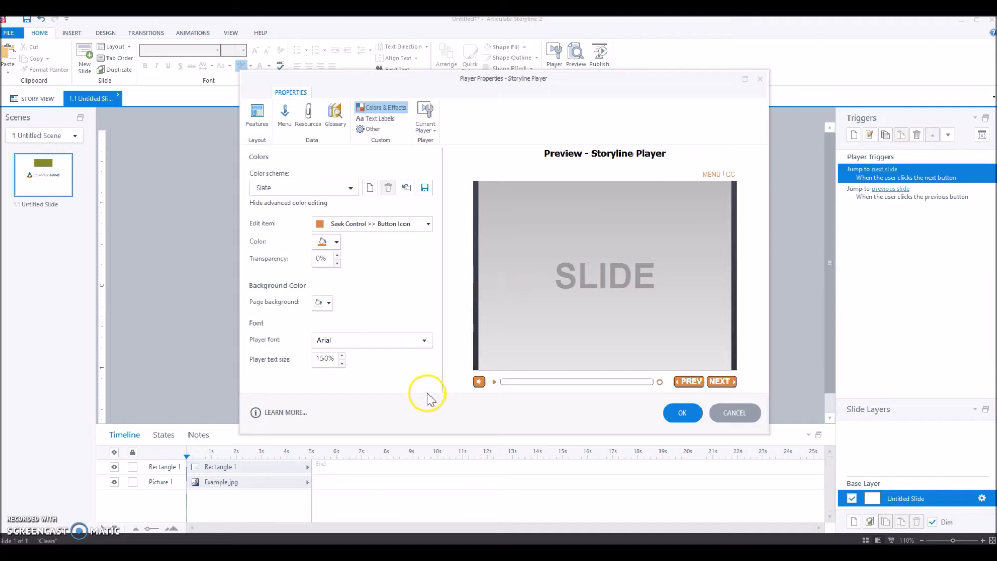
click(681, 414)
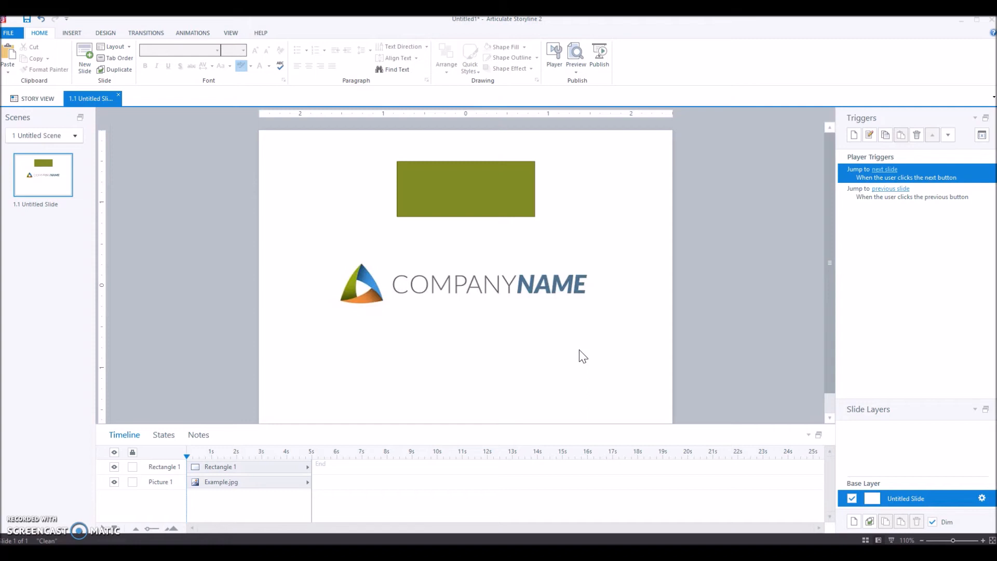
Switch to the story view and rename the first scene as Welcome
click(31, 99)
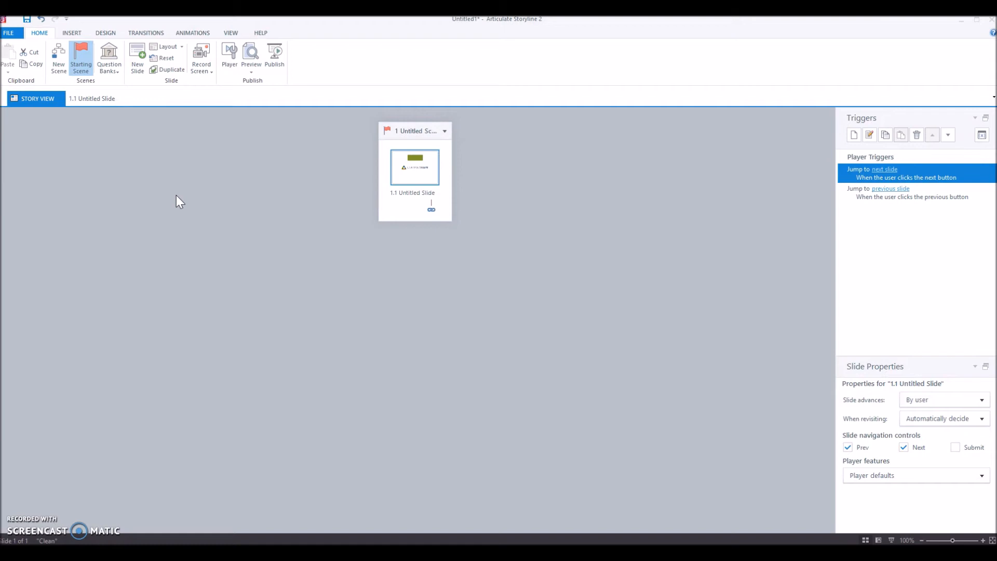
click(420, 133)
click(420, 133)
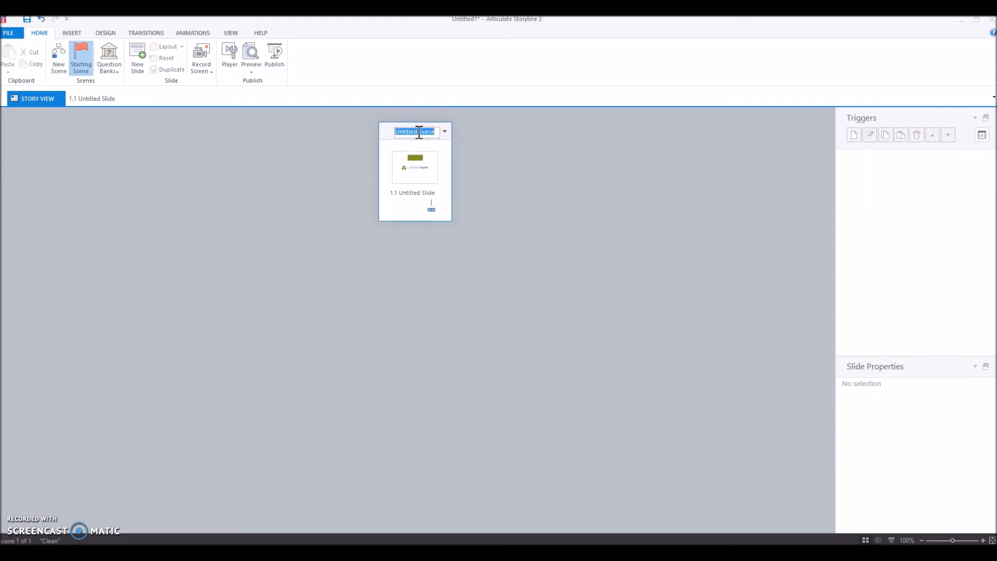
text(Welcome)
click(322, 258)
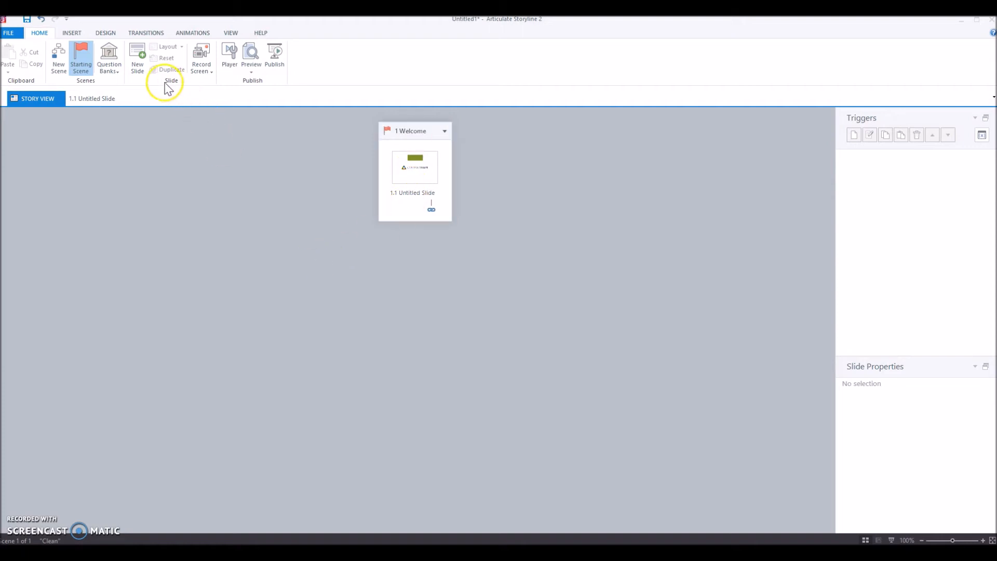
Add a second scene and name it Menu
click(56, 58)
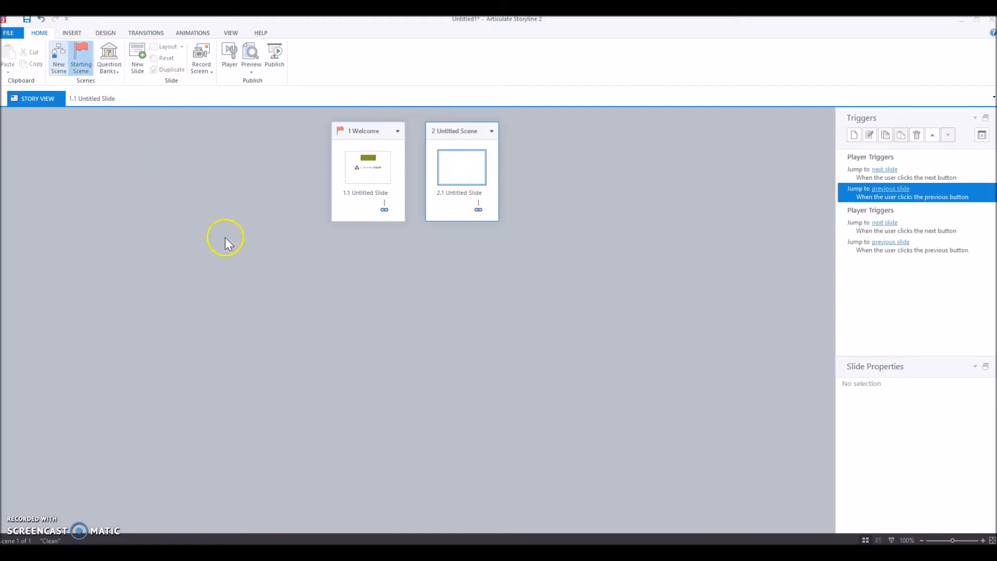
double_click(463, 131)
text(Menu)
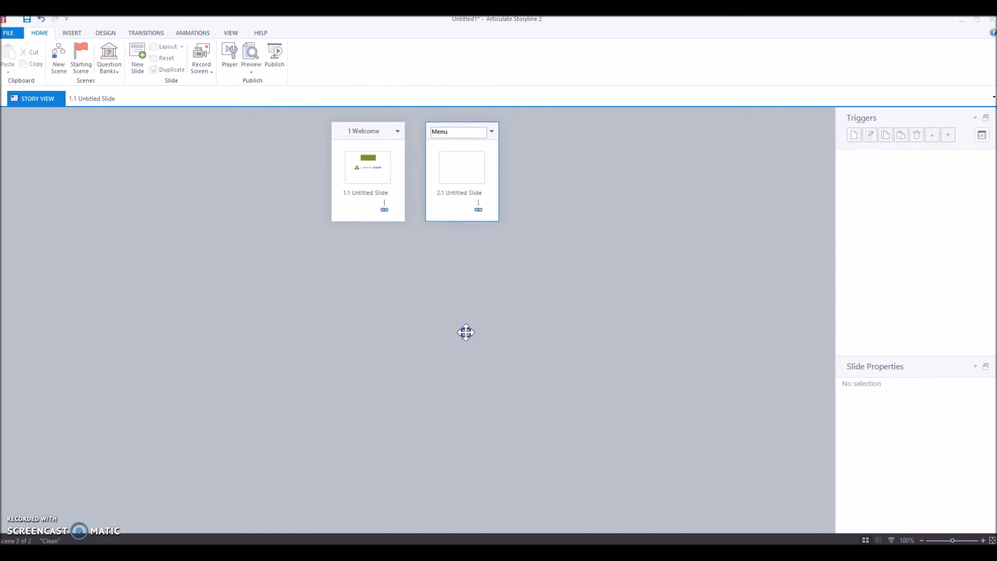
click(466, 333)
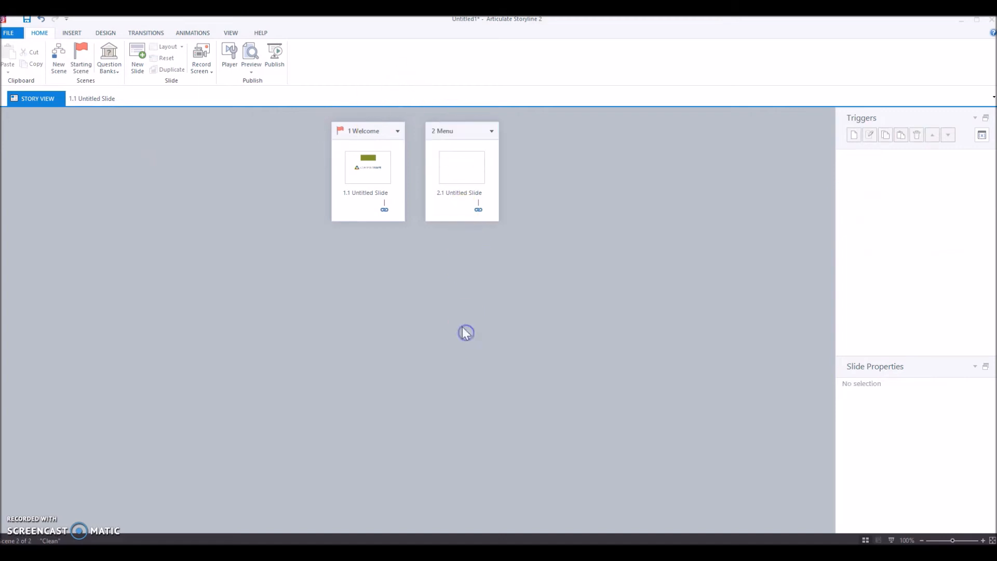
Add three more scenes after Menu and rename the third scene as Scene 1
click(57, 62)
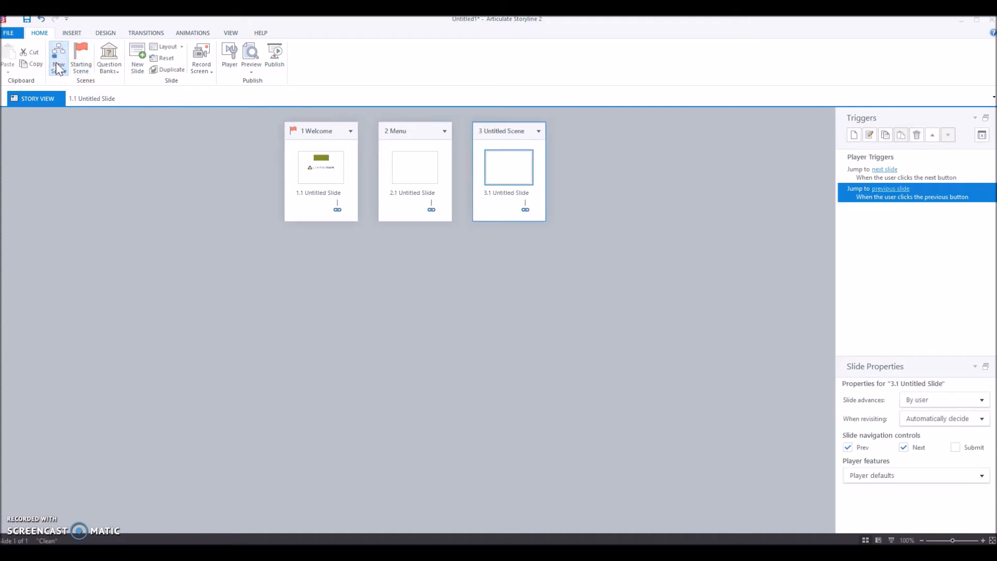
click(57, 65)
click(57, 65)
click(399, 136)
click(399, 133)
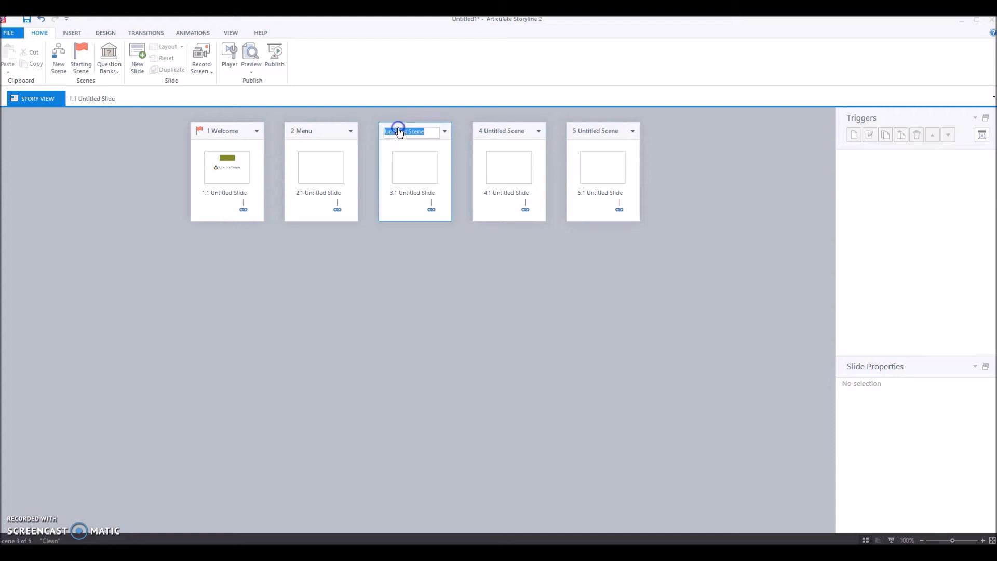
text(Scen)
Rename the fourth scene as Scene 2 and the fifth scene as Scene 3
click(507, 131)
click(508, 131)
text(S)
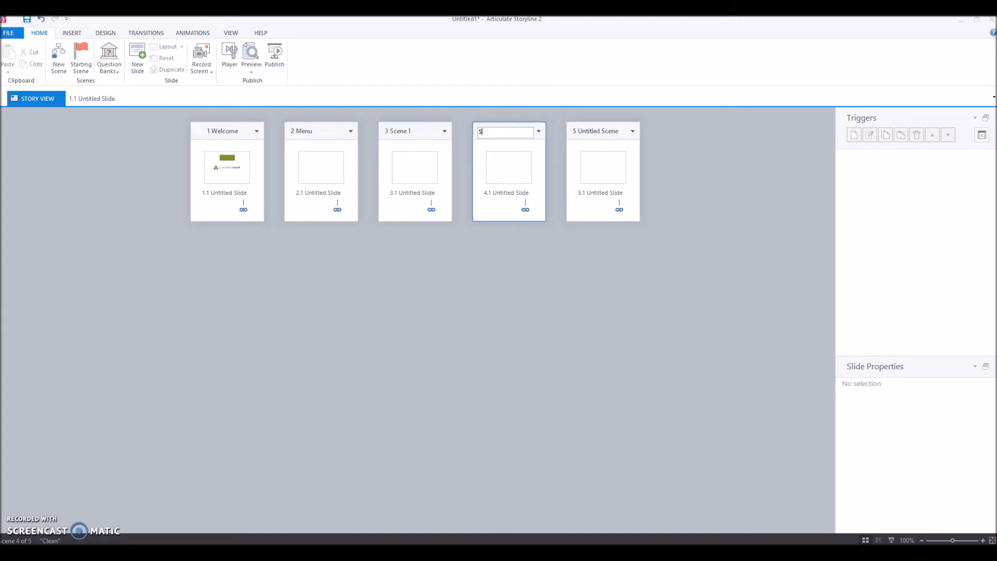
text(cene 2)
click(596, 133)
text(Scen)
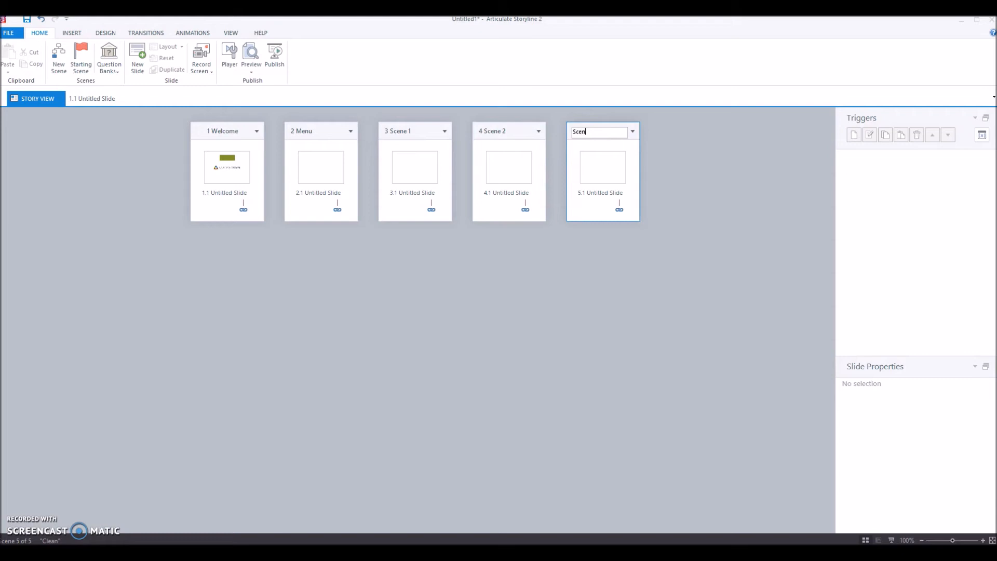
text(e 3)
Add a sixth scene and name it Scene 4
click(58, 57)
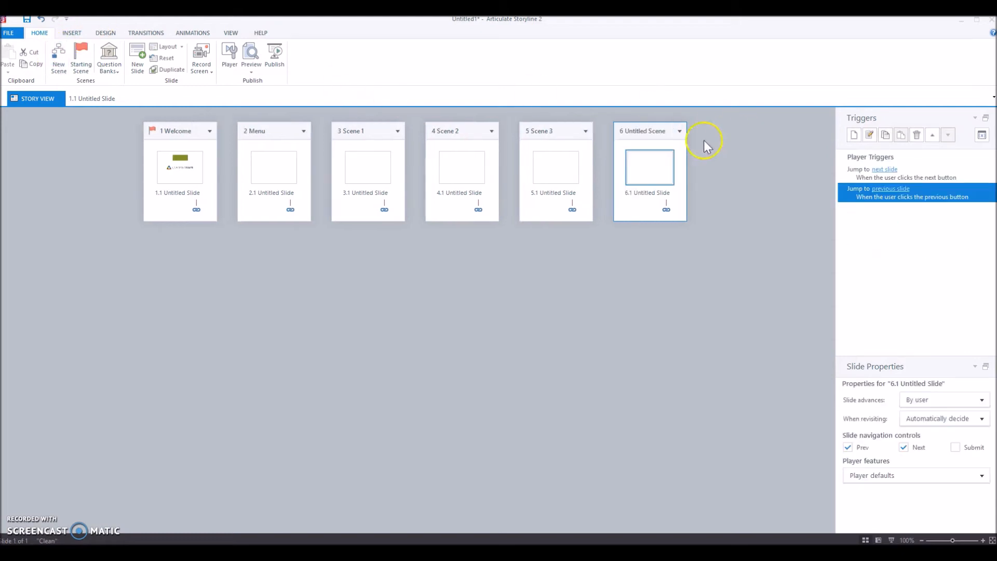
click(632, 131)
text(Scene 4)
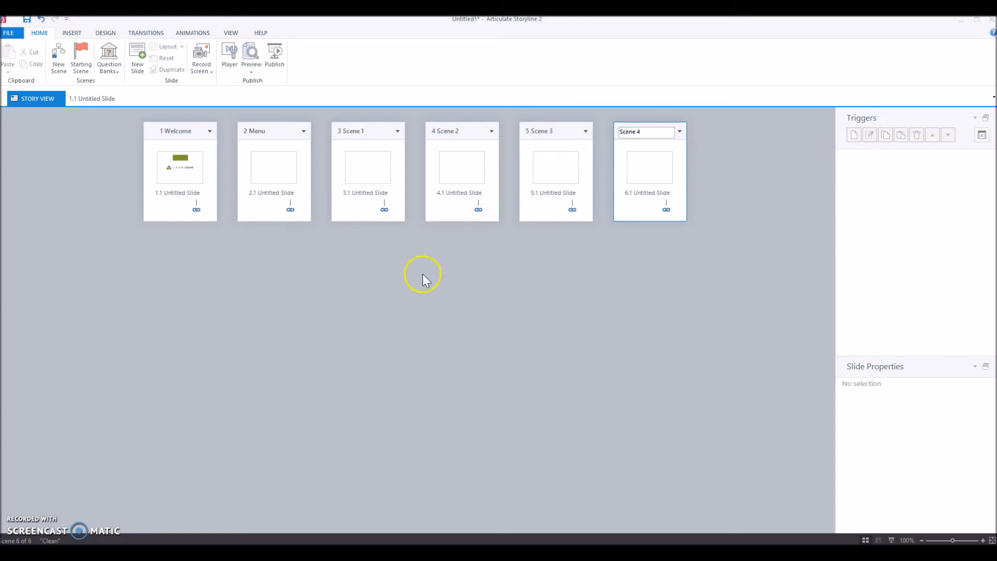
click(405, 335)
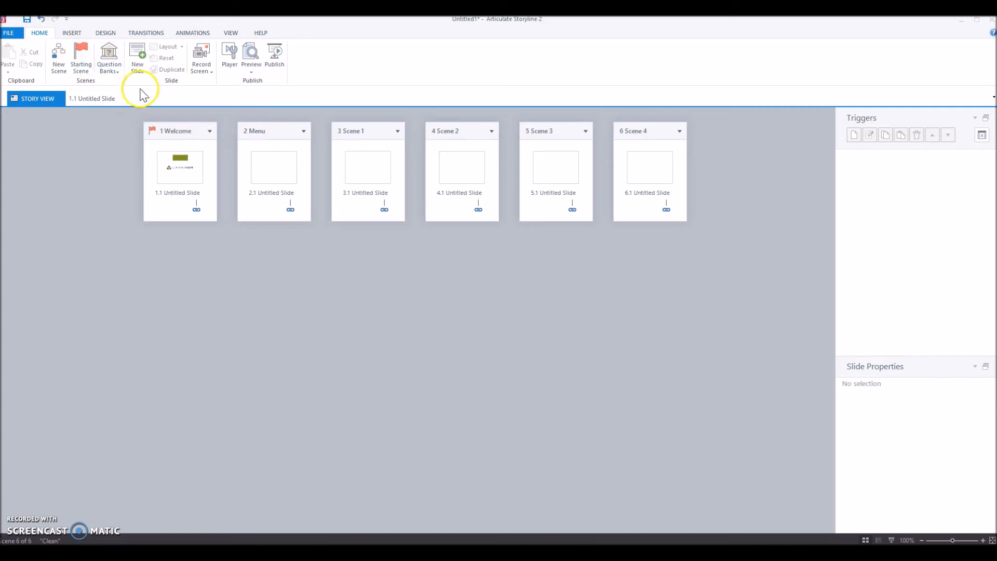
Make Scene 1 the starting scene, and restore Welcome as the starting scene
click(366, 136)
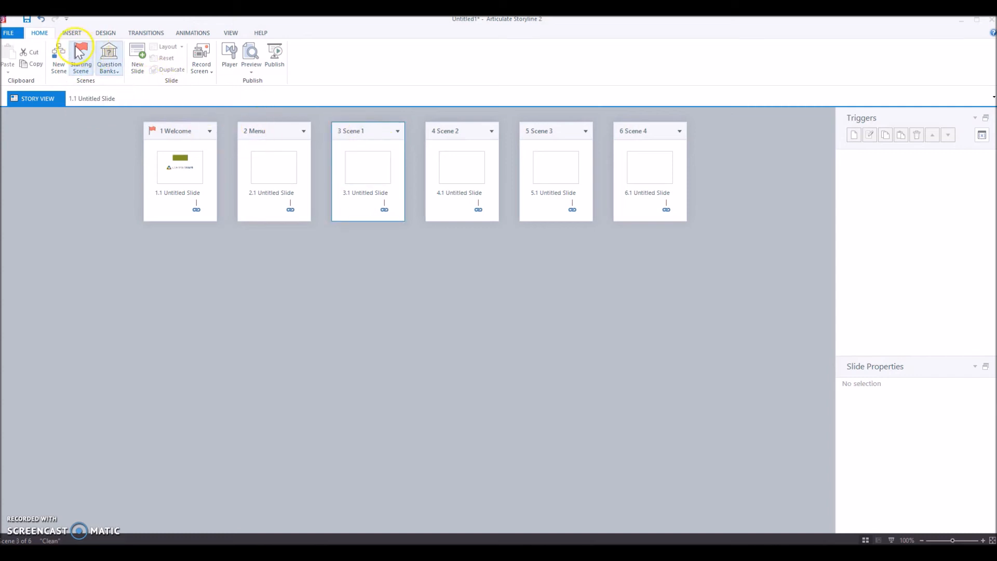
click(80, 53)
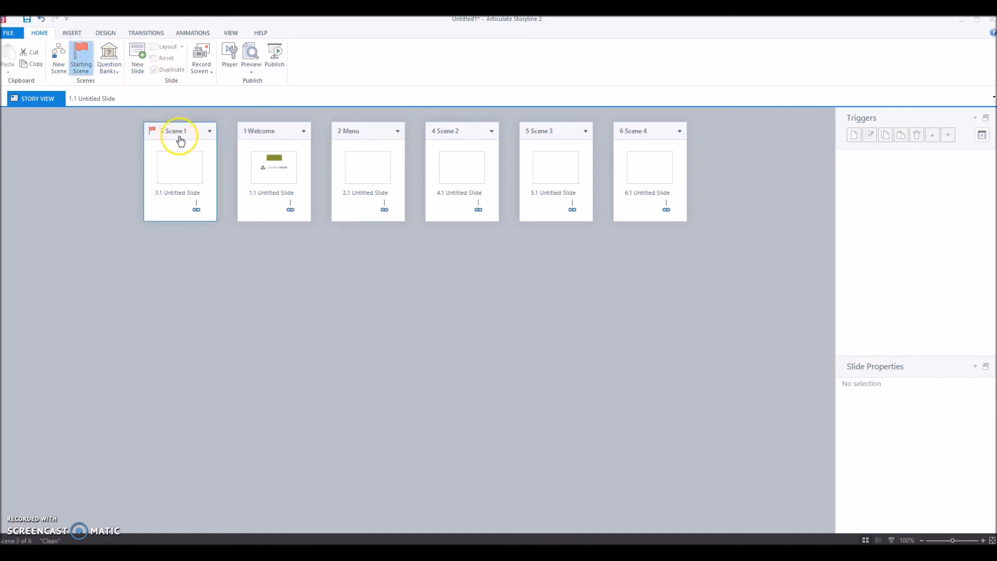
click(289, 131)
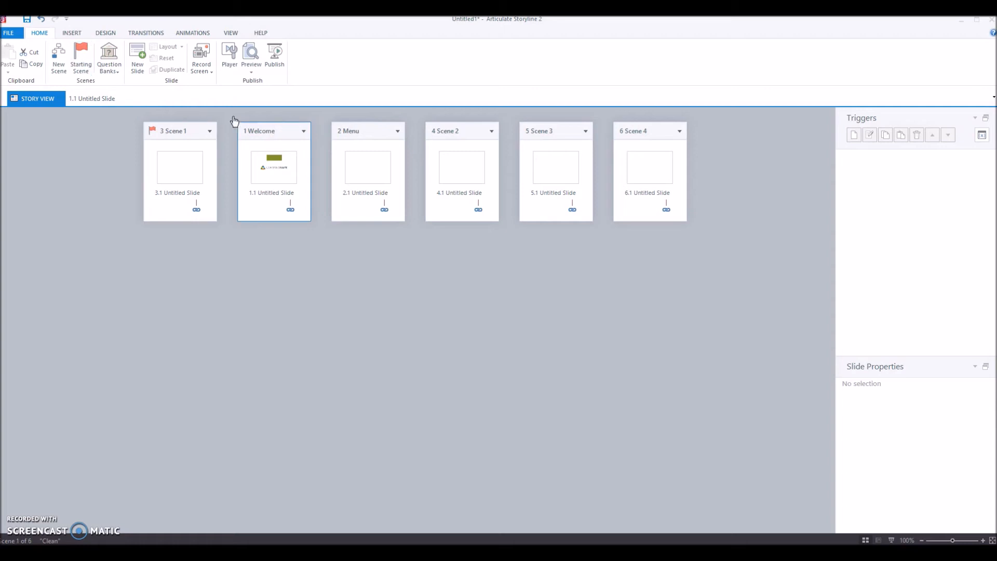
click(77, 58)
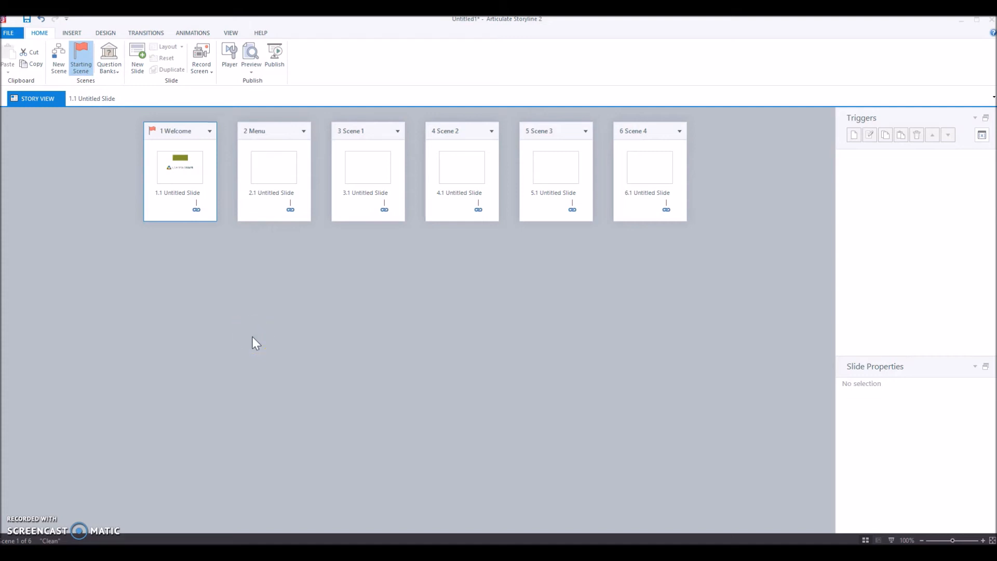
Remove the Prev navigation control from the slide in the Welcome scene and set that slide to advance automatically
click(180, 174)
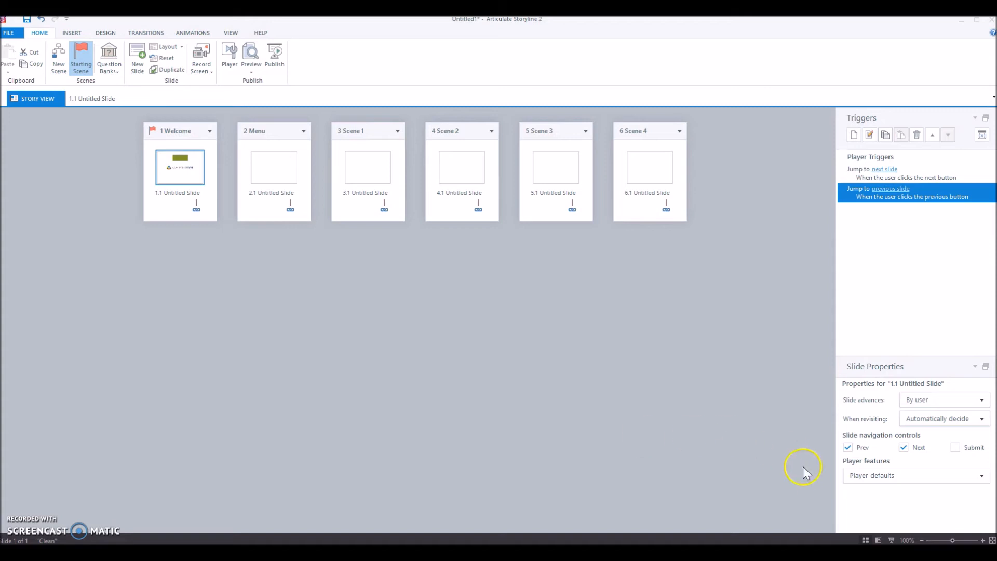
click(847, 447)
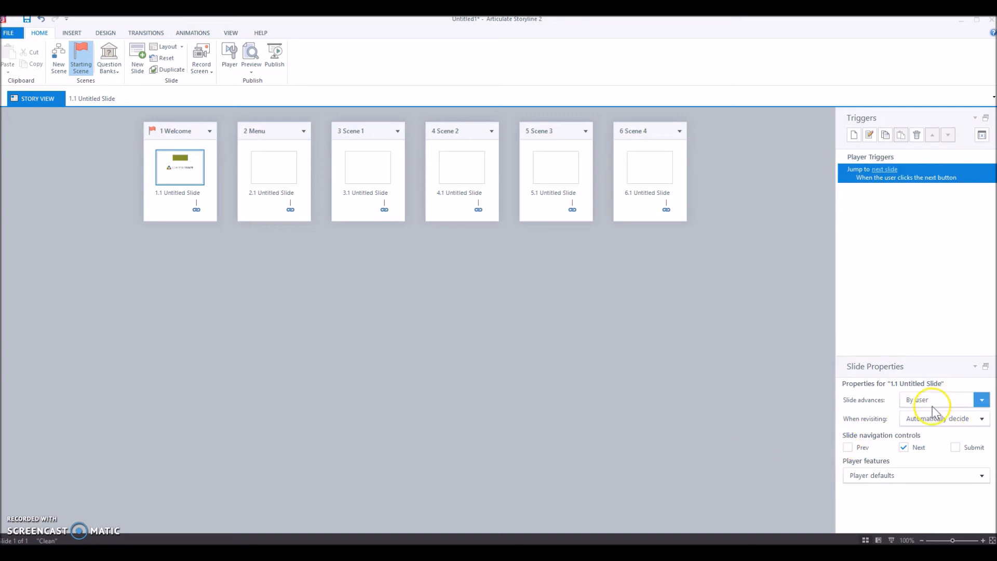
click(981, 400)
click(927, 414)
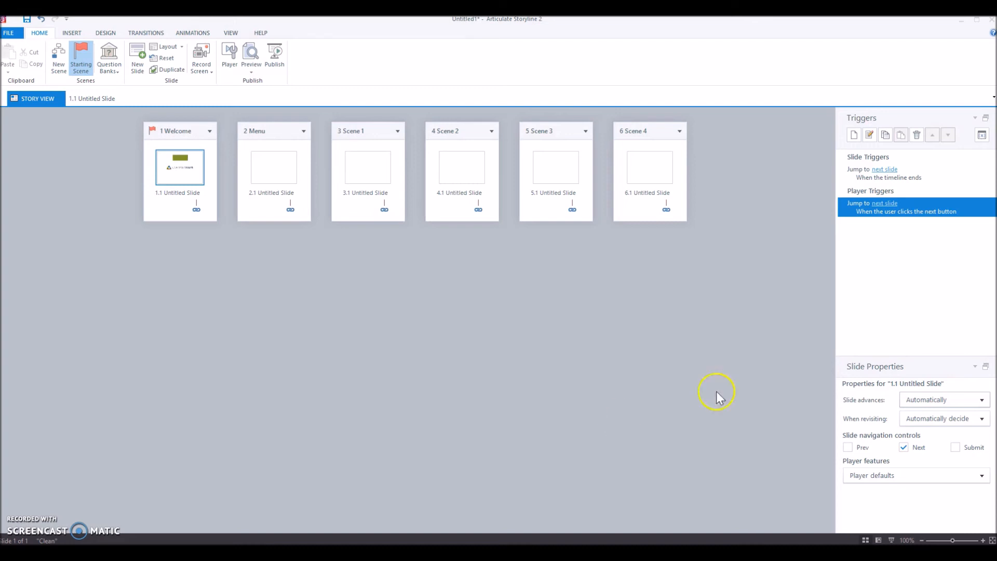
Set the Welcome scene's slide to reset to its initial state when revisited
click(981, 418)
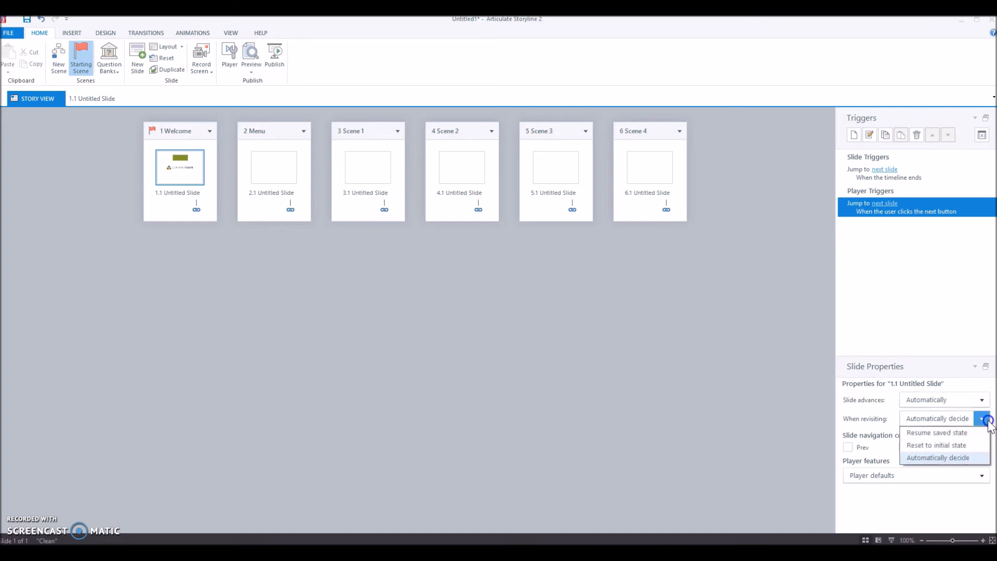
click(959, 447)
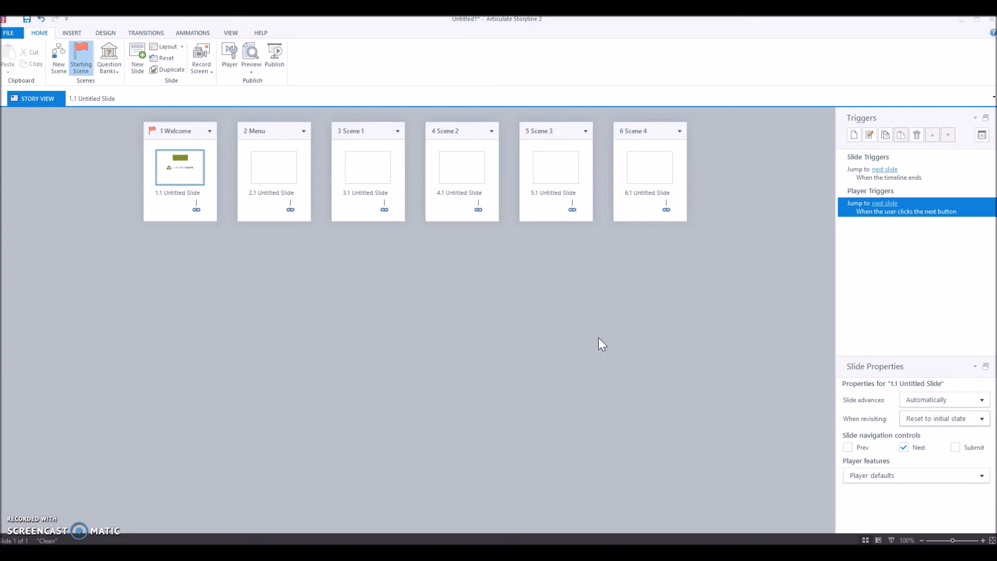
Make the Welcome slide's player features custom for the selected slides and enable Resources, leaving Glossary off
click(982, 475)
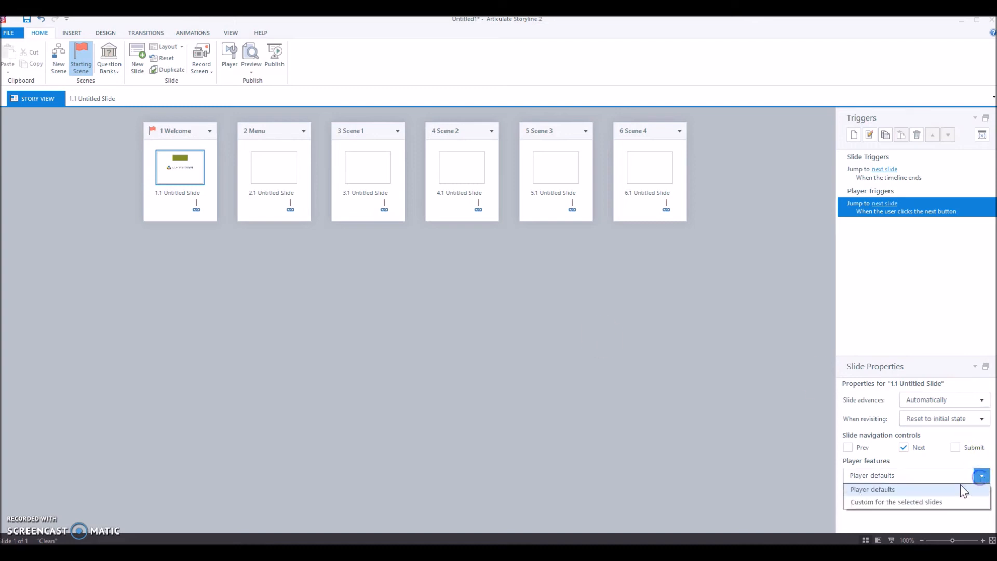
click(933, 502)
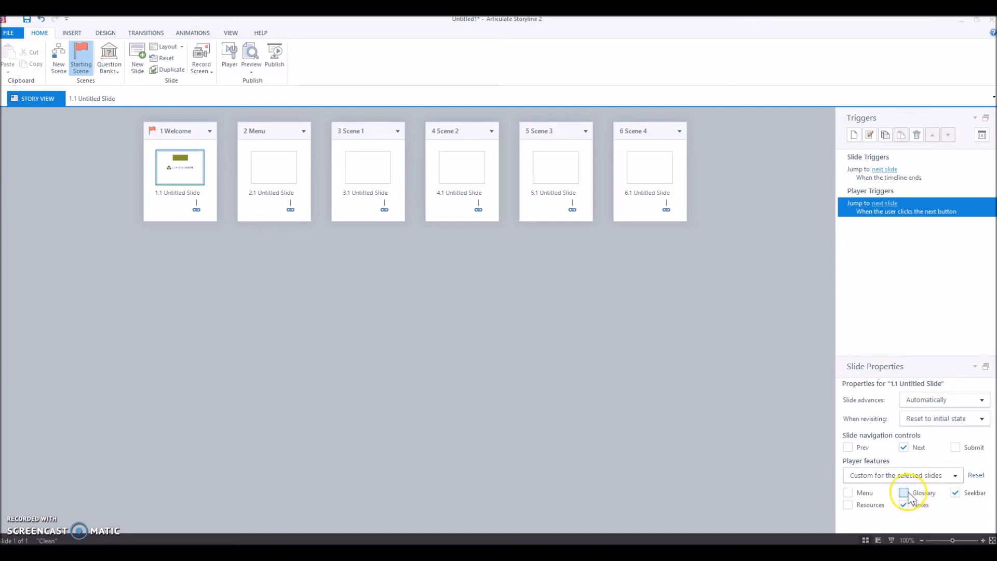
click(903, 493)
click(848, 505)
click(904, 492)
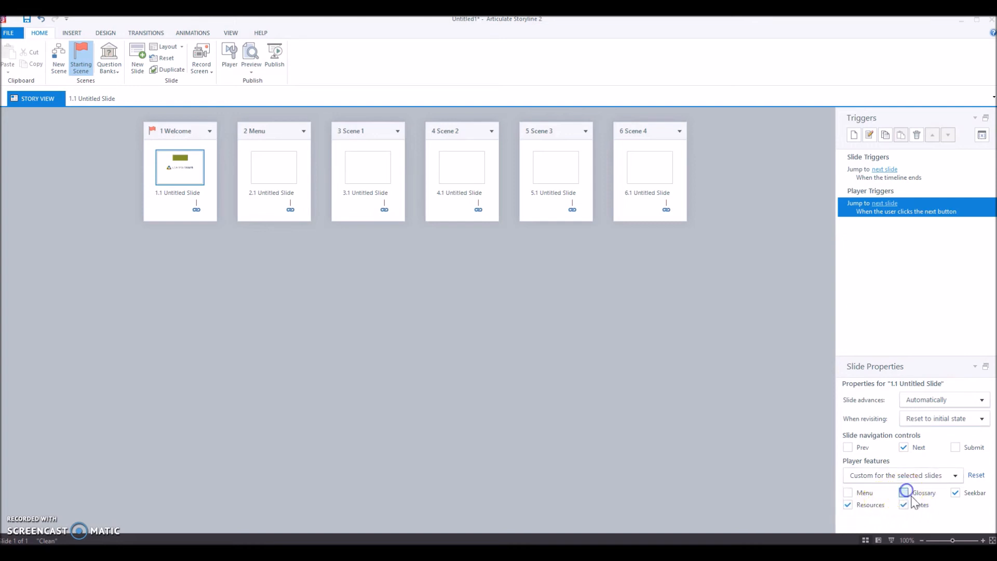
click(874, 508)
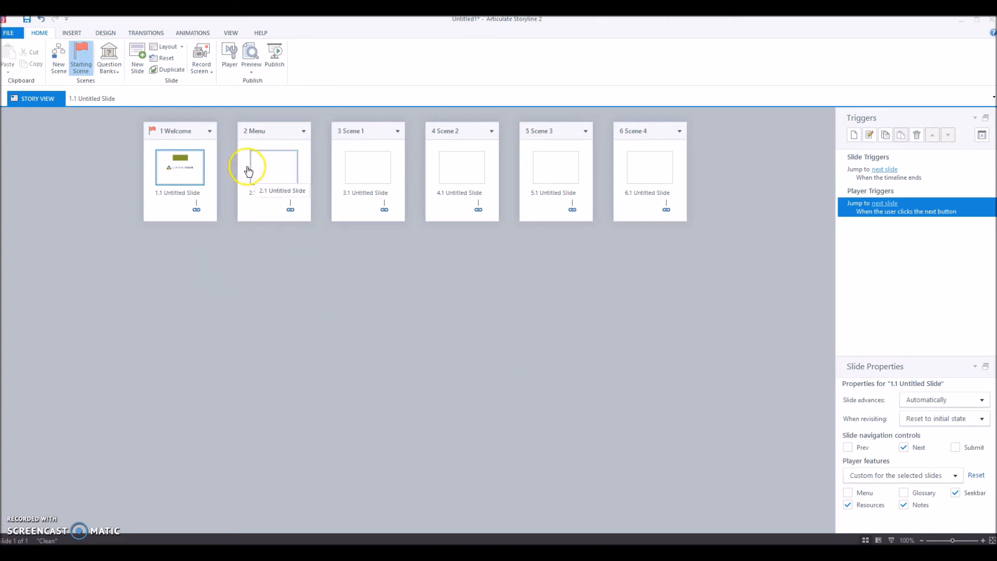
On the Menu scene's slide, draw a button control about 352 by 72 px in the upper part and label it Scene 1
click(274, 165)
double_click(275, 166)
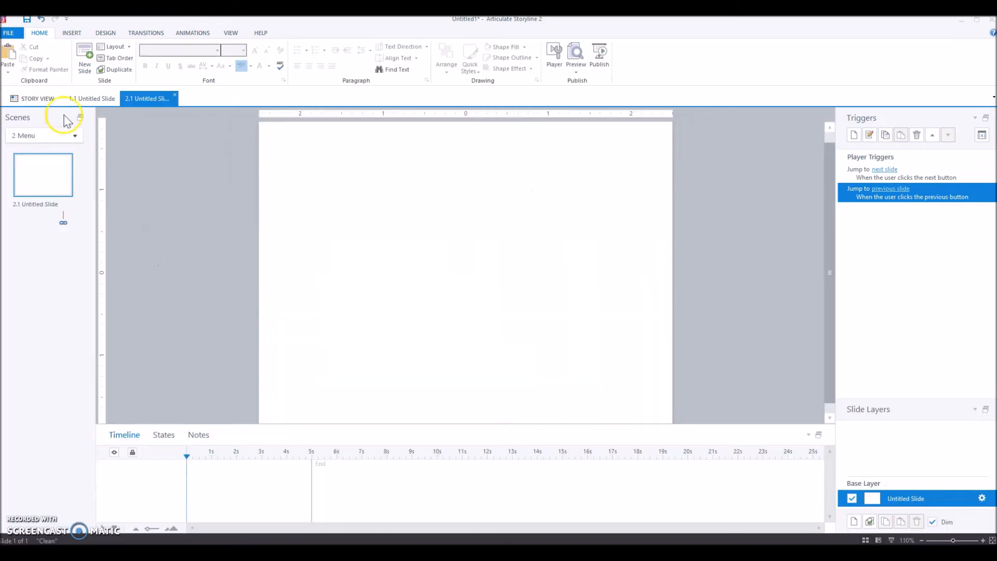
click(76, 36)
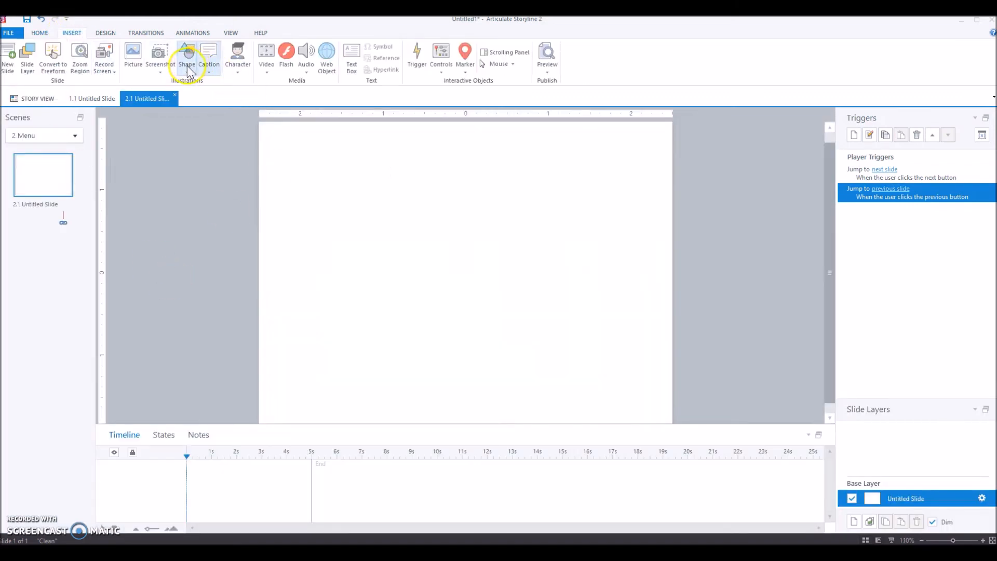
click(441, 74)
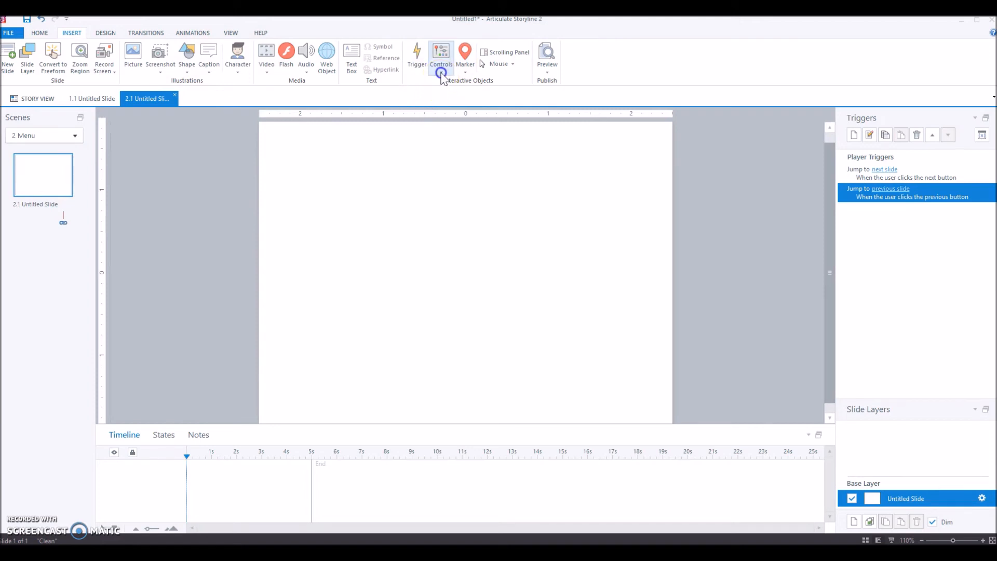
click(459, 99)
drag(305, 162, 525, 190)
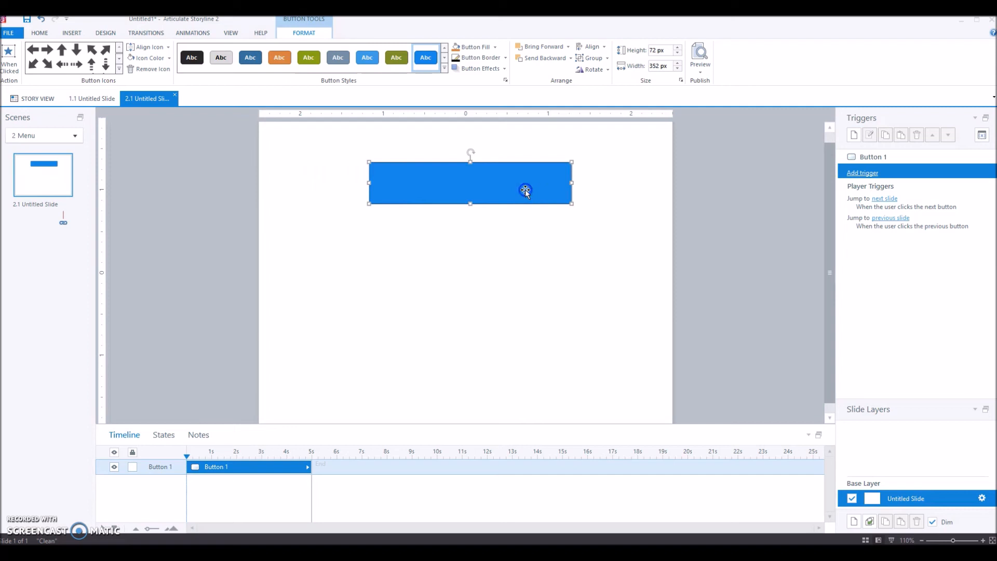
click(487, 185)
text(Scene 1)
Duplicate the Scene 1 button, place the copy directly below it and label it Scene 2
click(504, 161)
key(ctrl+d)
drag(504, 164, 499, 210)
click(492, 231)
key(BackSpace)
text(2)
Duplicate the Scene 2 button, place the copy directly below it and label it Scene 3
click(413, 214)
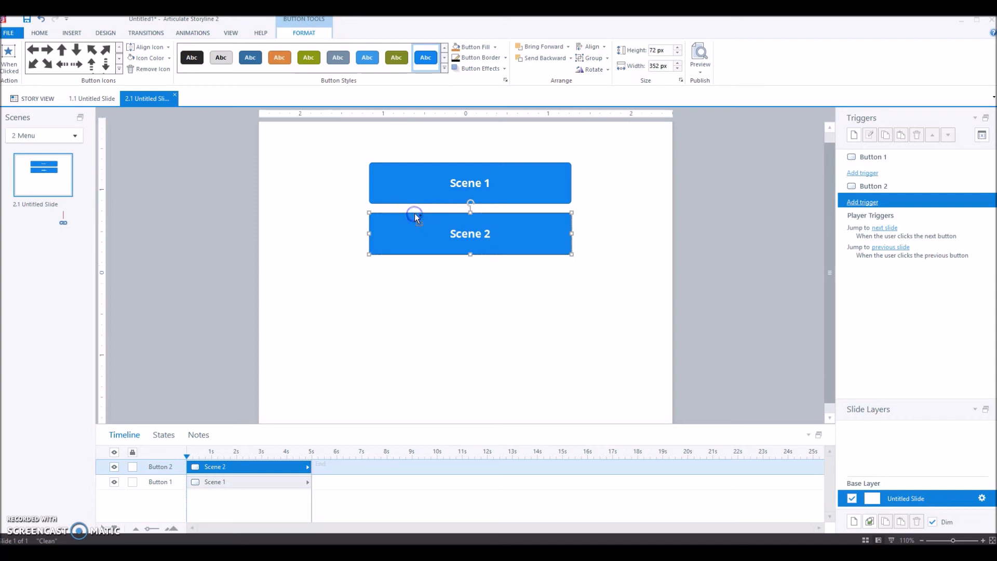
key(ctrl+d)
drag(414, 218, 408, 264)
click(494, 283)
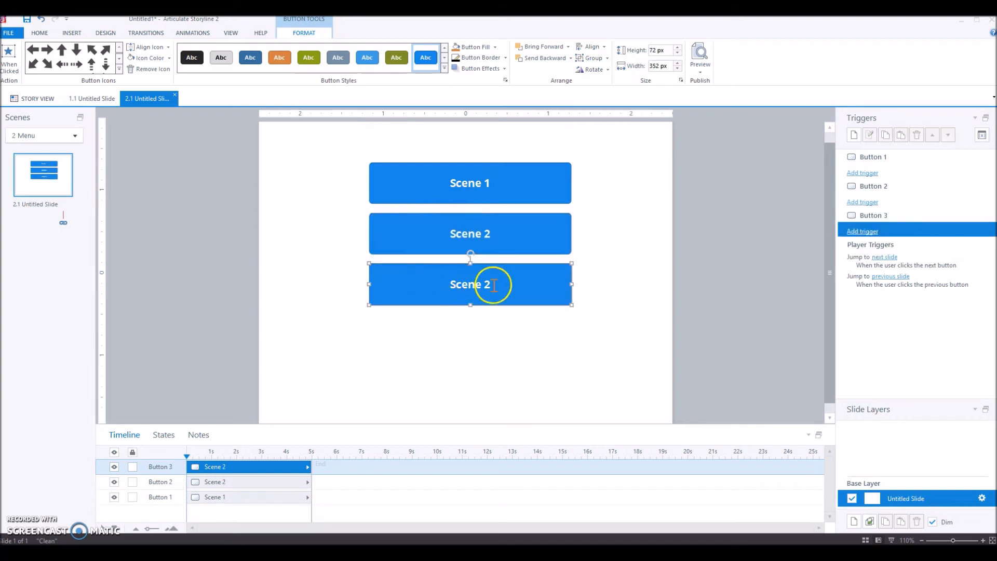
key(BackSpace)
text(3)
Duplicate the Scene 3 button, align the copy below it with matching spacing and label it Scene 4
click(431, 266)
key(ctrl+d)
drag(430, 269, 425, 319)
click(491, 342)
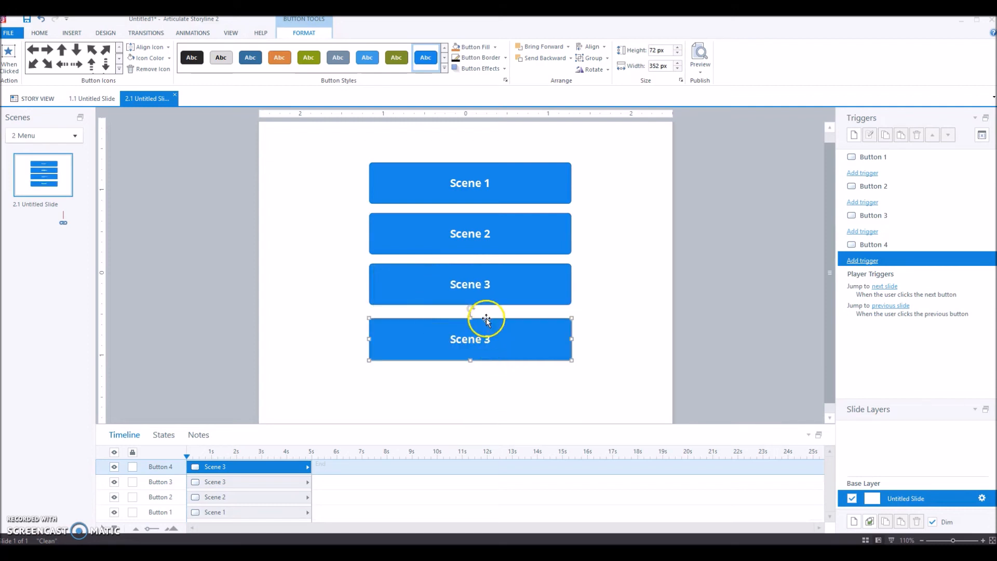
drag(486, 316, 486, 311)
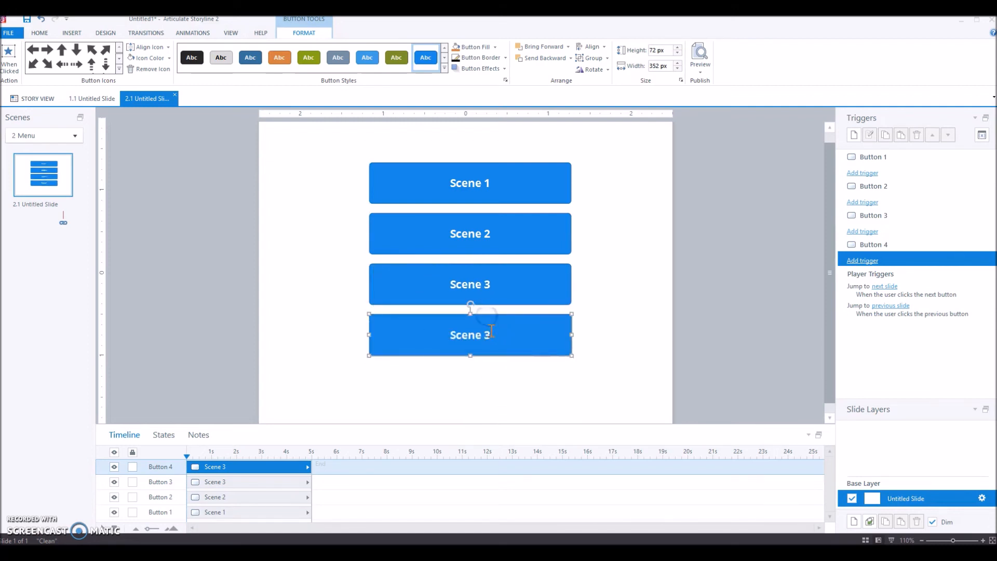
click(492, 333)
text(4)
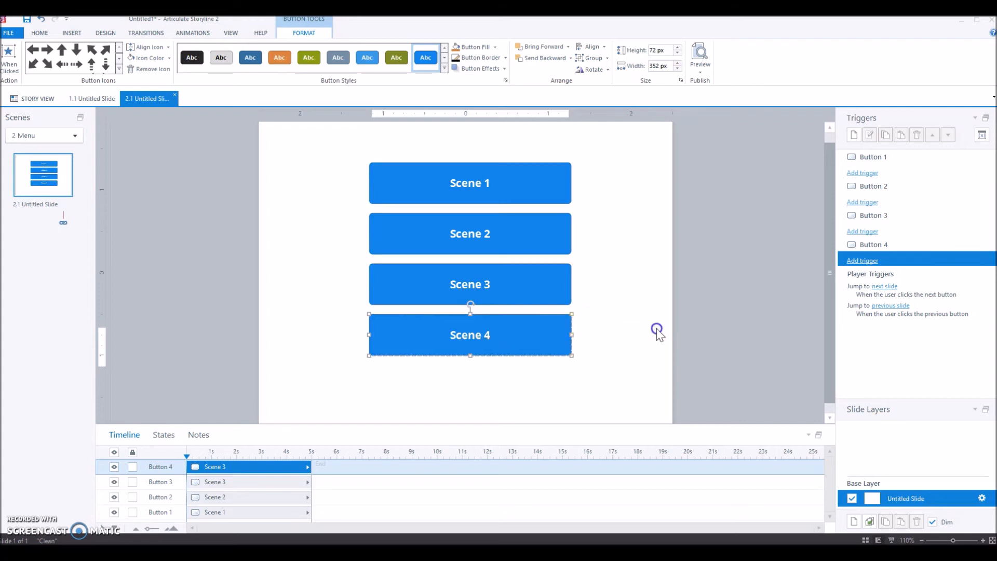
click(657, 329)
Add a trigger to the Scene 1 button that jumps to slide 3.1 Untitled Slide when the user clicks it
click(496, 177)
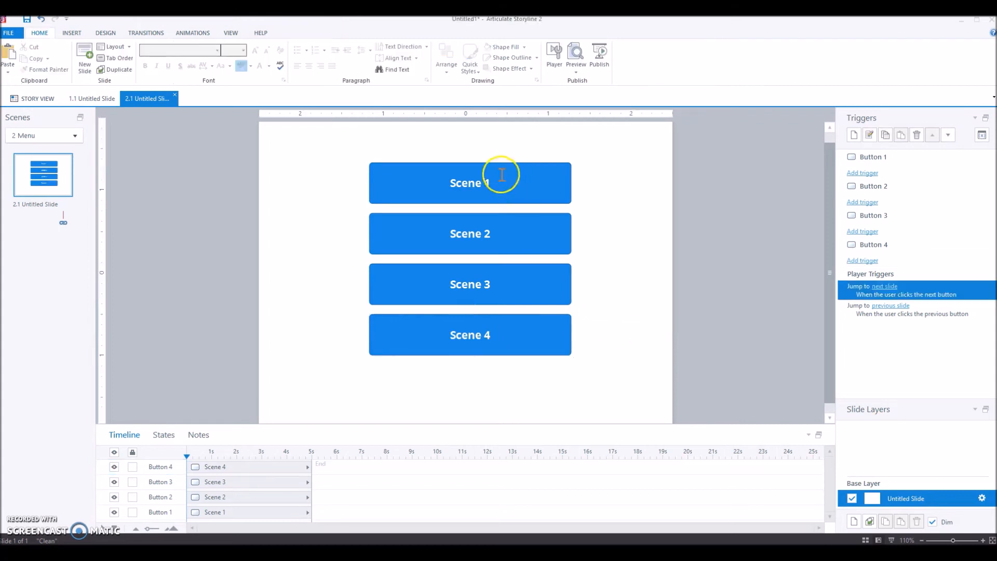
click(872, 175)
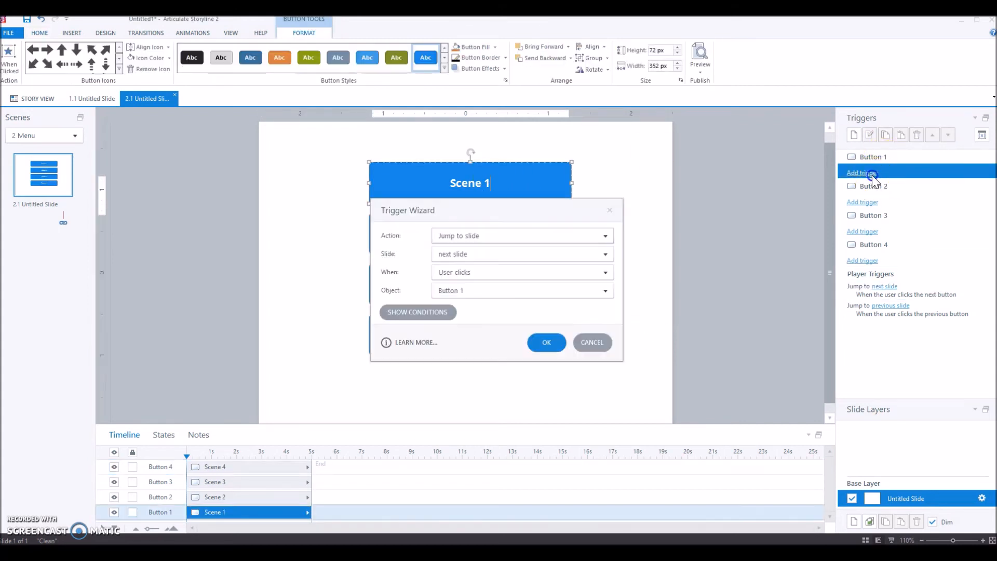
click(606, 254)
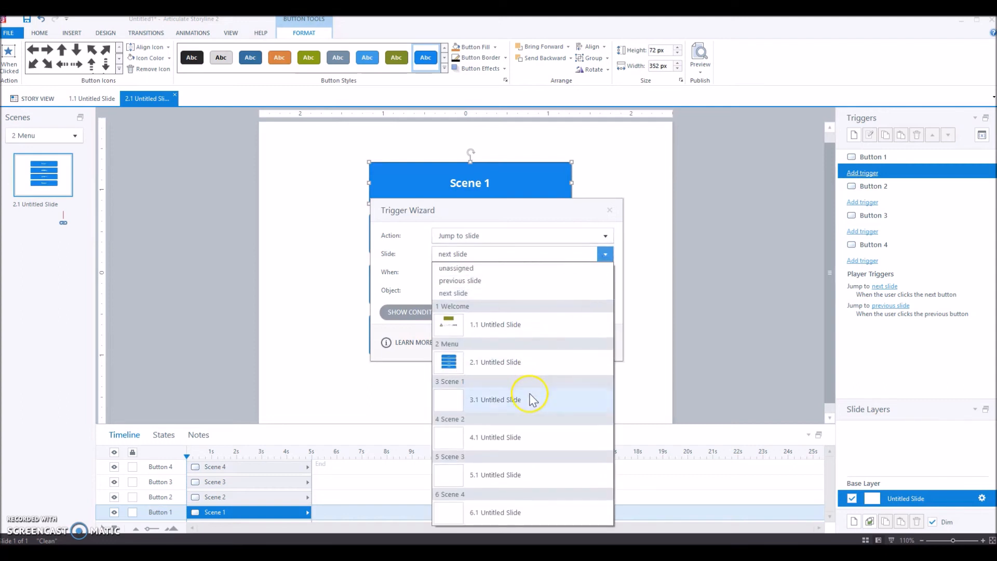
click(527, 405)
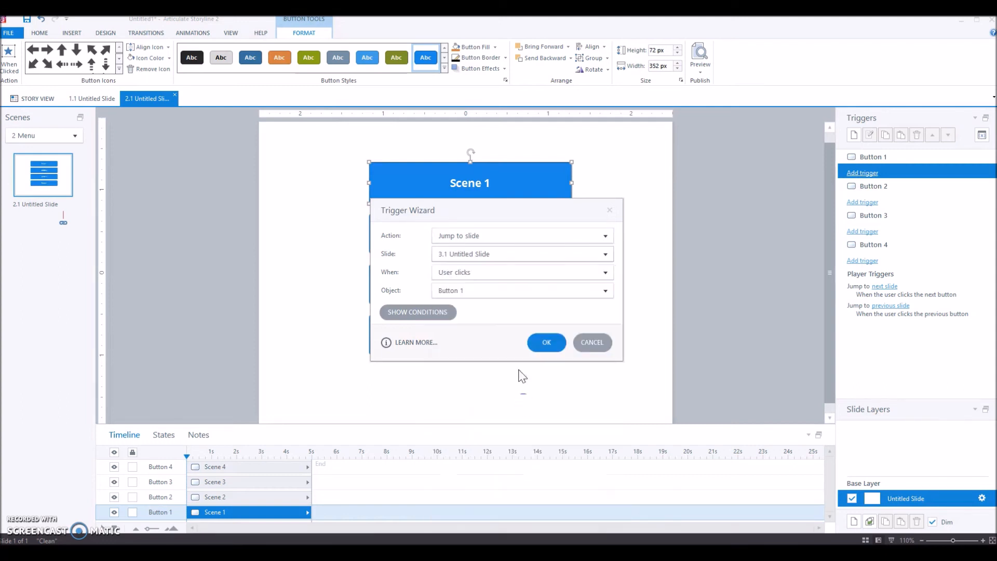
click(543, 341)
Add a trigger to the Scene 2 button that jumps to slide 4.1 Untitled Slide when the user clicks it
click(525, 232)
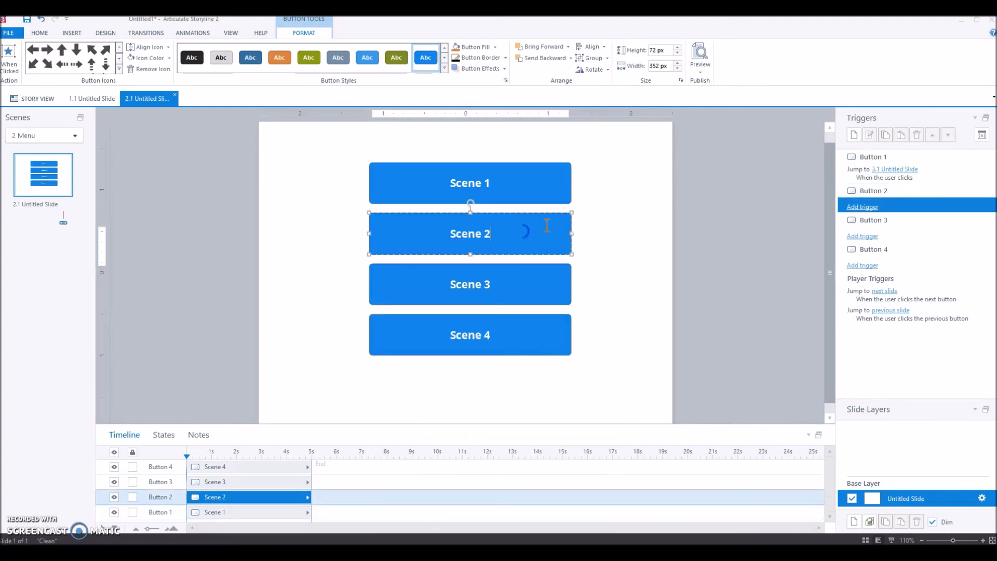
click(869, 208)
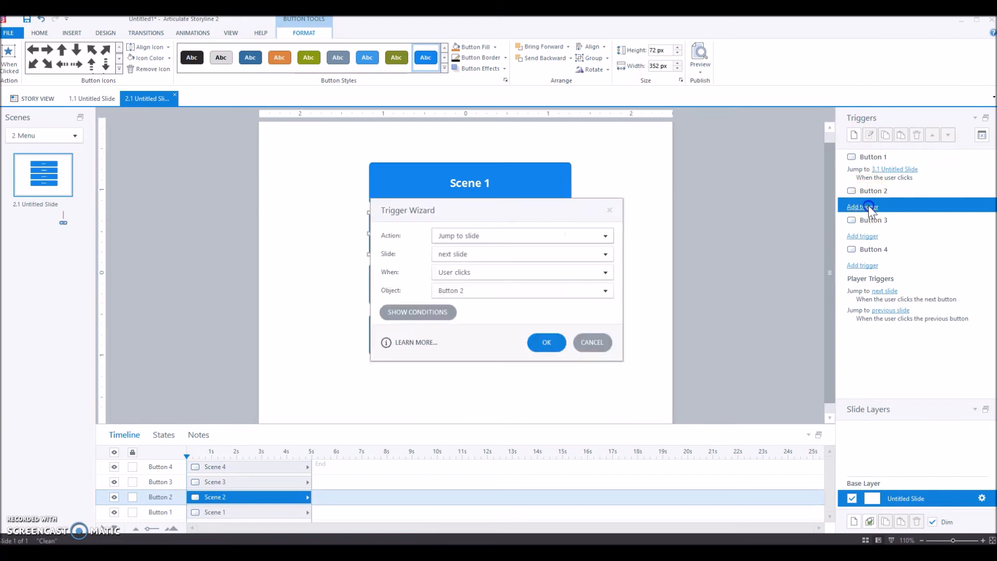
click(605, 254)
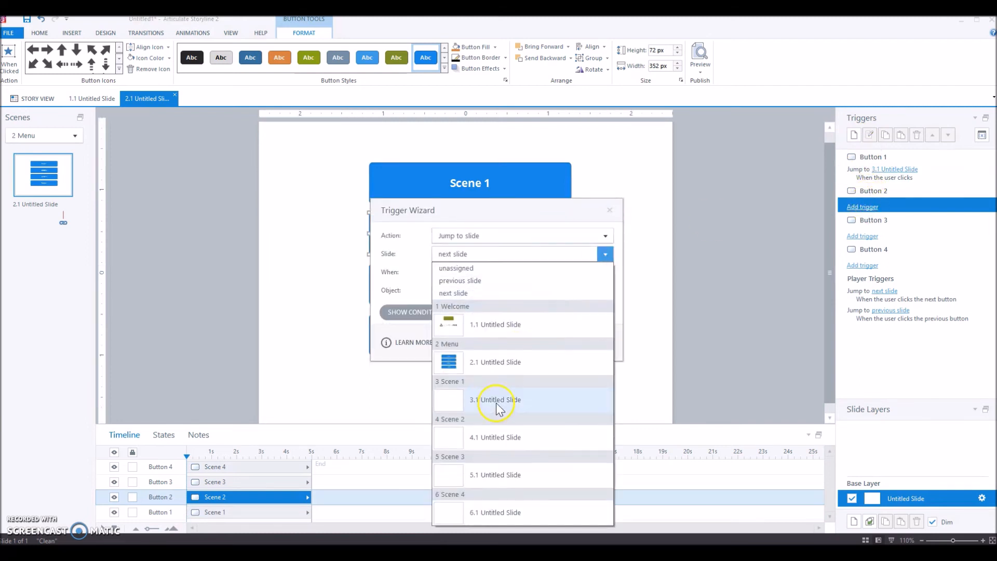
click(496, 437)
click(540, 340)
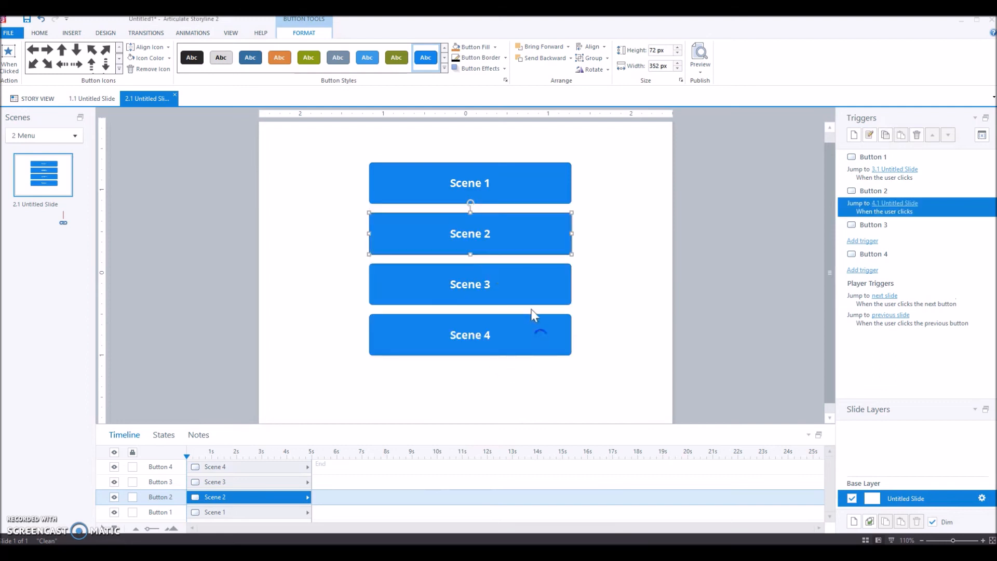
Add a trigger to the Scene 3 button that jumps to slide 5.1 Untitled Slide when the user clicks it
click(505, 266)
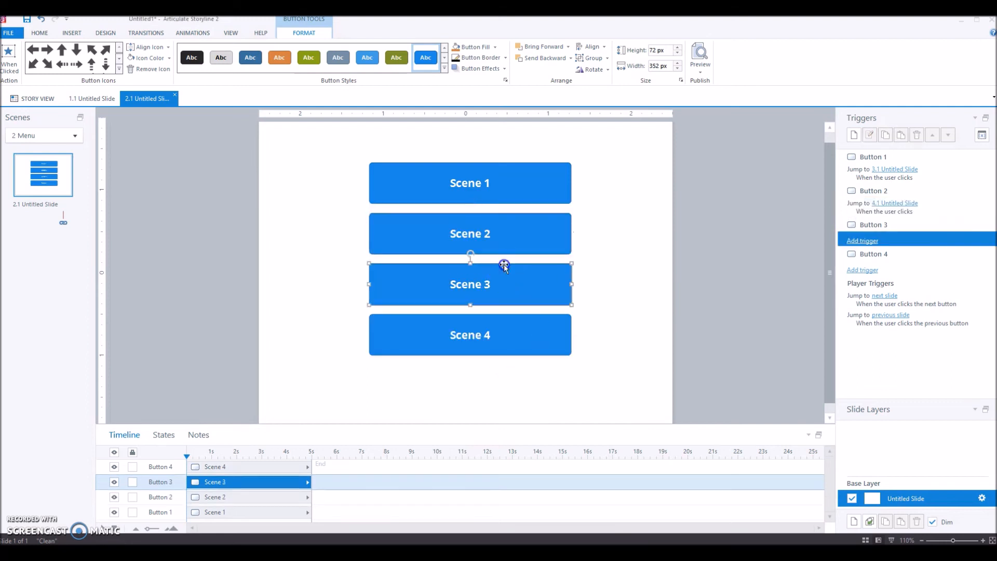
click(865, 241)
click(606, 258)
click(494, 474)
click(548, 344)
Add a trigger to the Scene 4 button that jumps to slide 6.1 Untitled Slide when the user clicks it
click(484, 342)
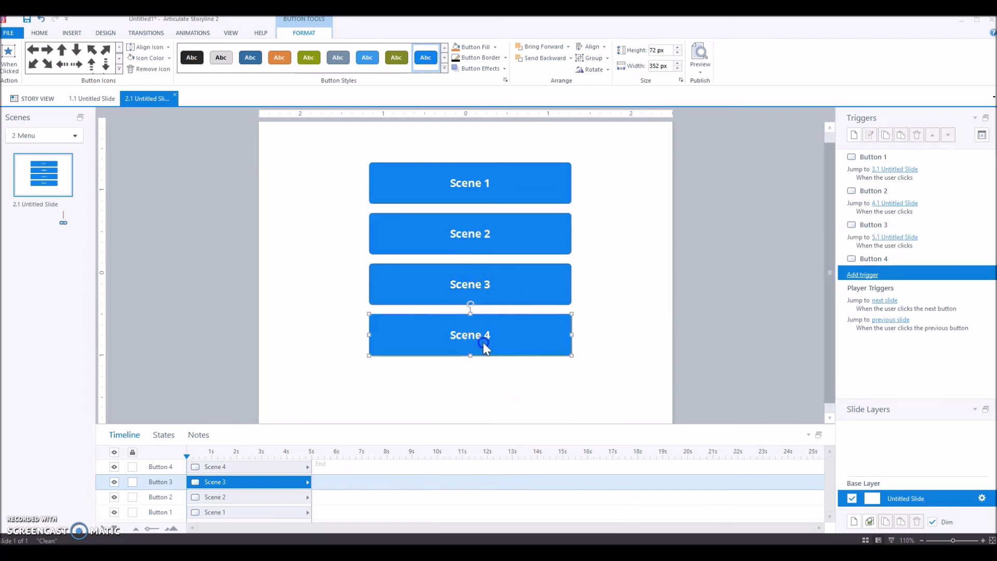
click(869, 276)
click(606, 254)
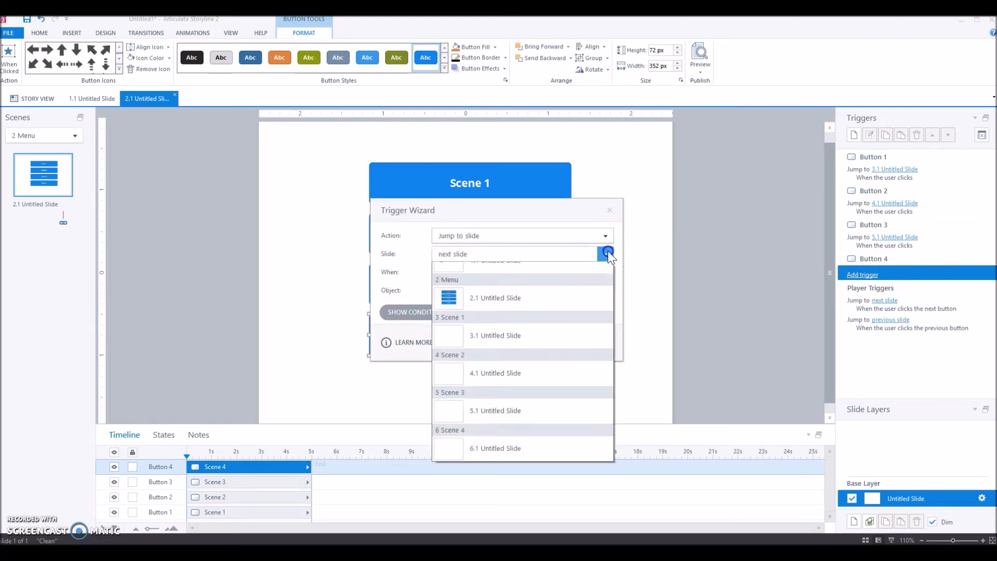
click(519, 506)
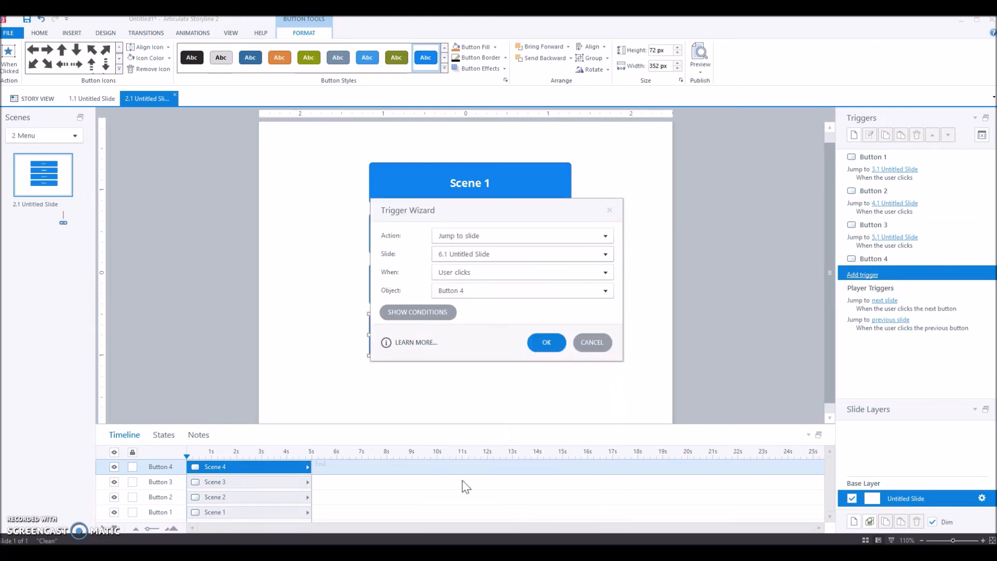
click(543, 343)
Return to the story view and make the Welcome slide's timeline-end trigger jump to 2.1 Untitled Slide in the Menu scene
click(31, 99)
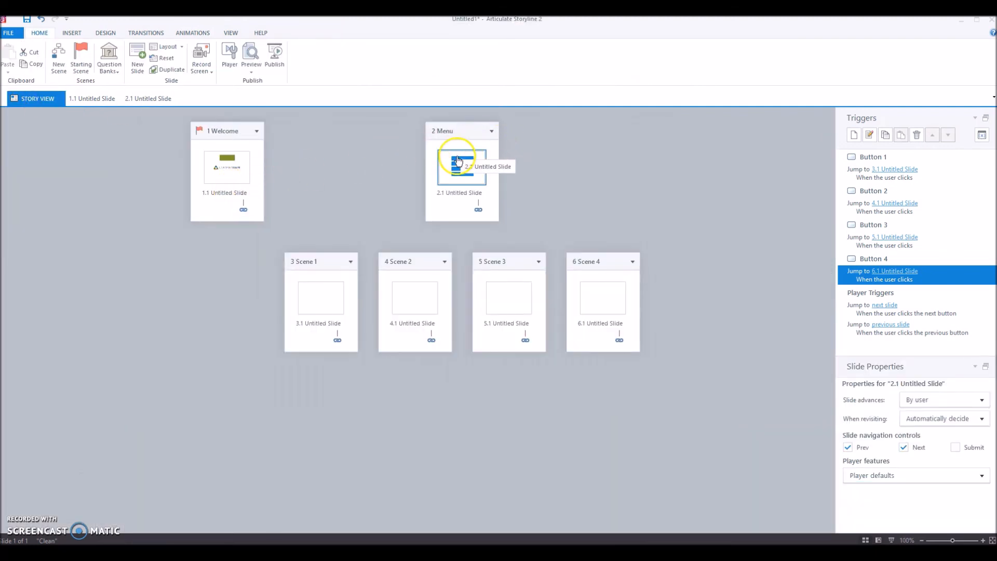
click(338, 266)
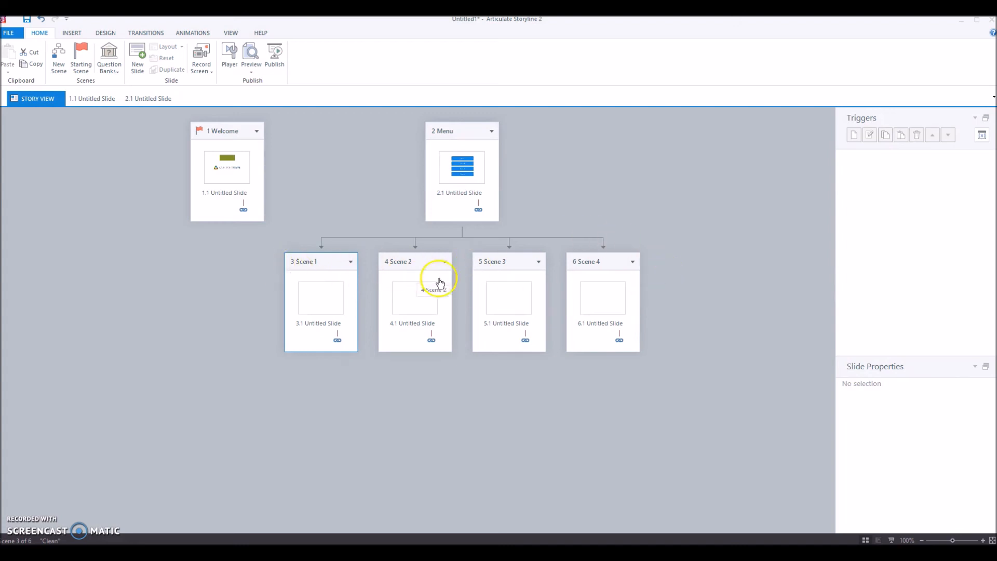
double_click(220, 132)
click(199, 136)
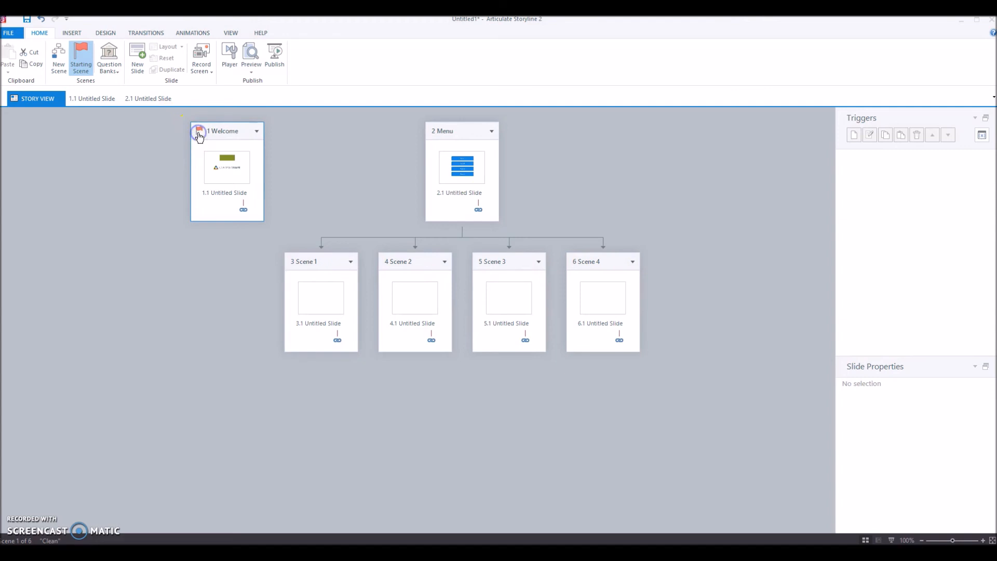
click(239, 181)
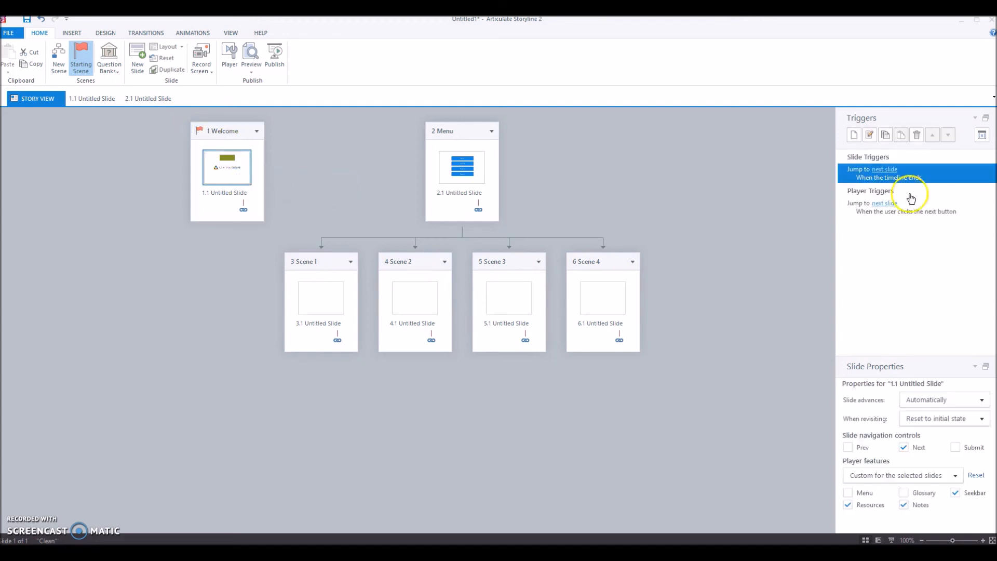
click(893, 171)
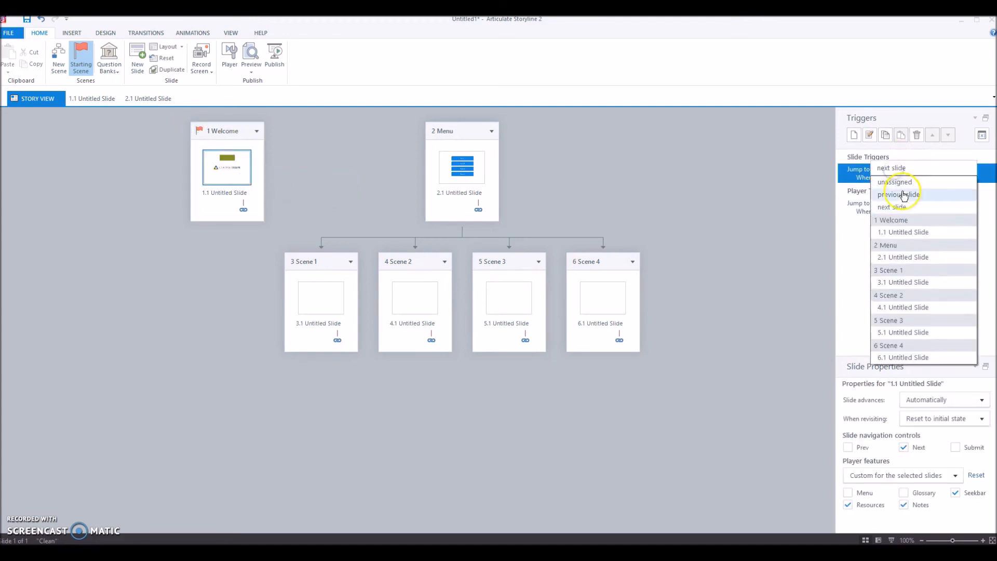
click(907, 257)
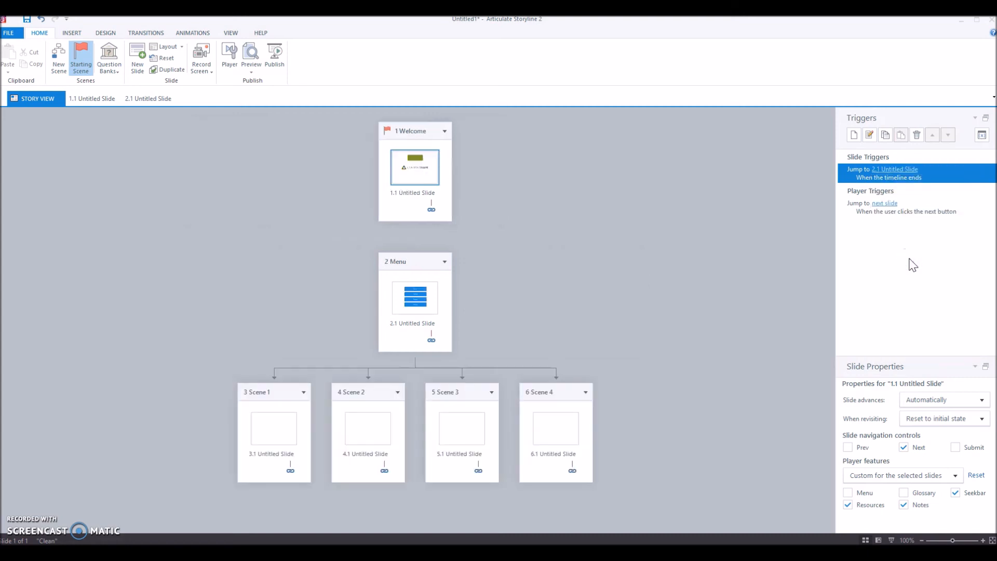
click(599, 291)
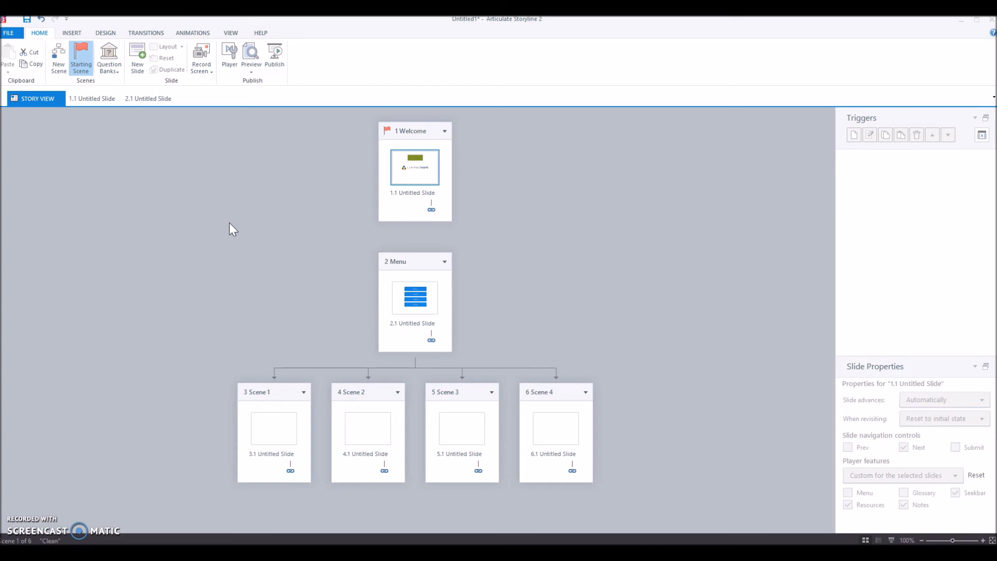
Create a new question bank named "Example Question"
click(118, 74)
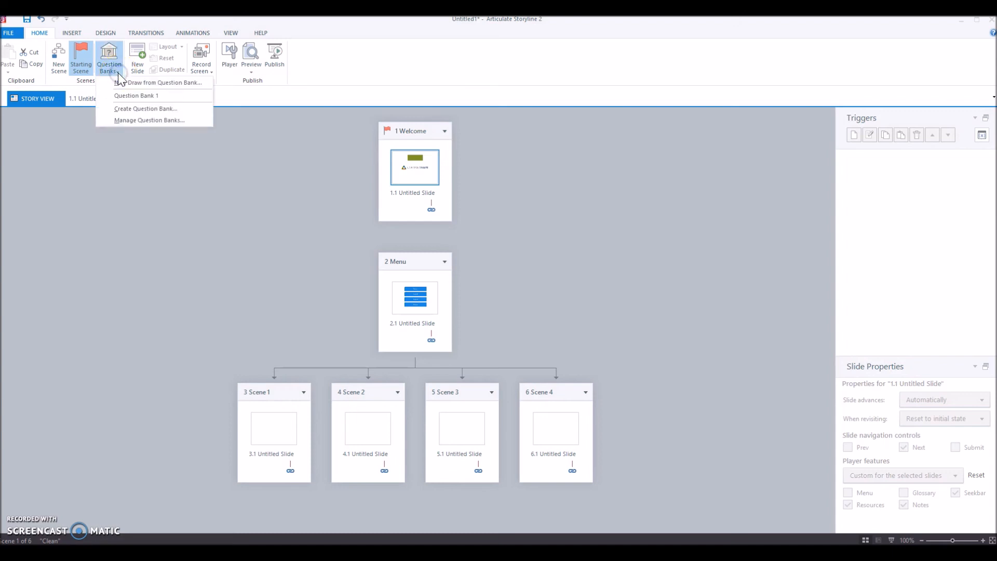
click(127, 109)
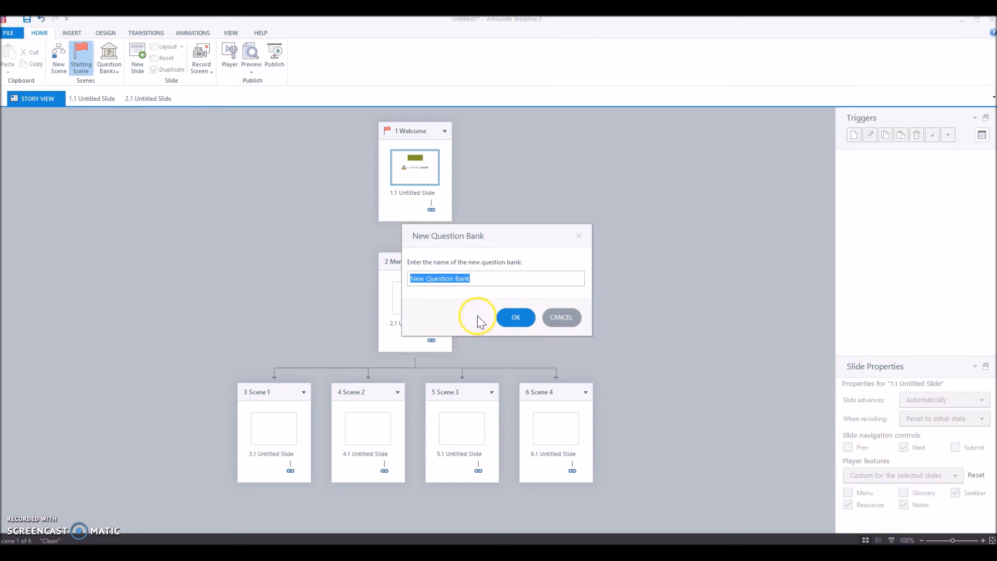
text(Exampl)
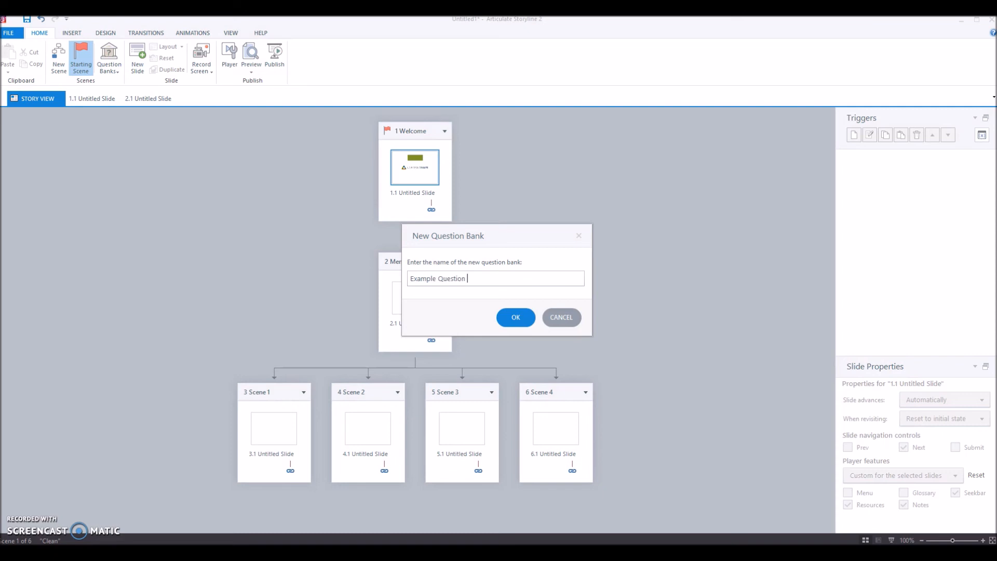
click(517, 323)
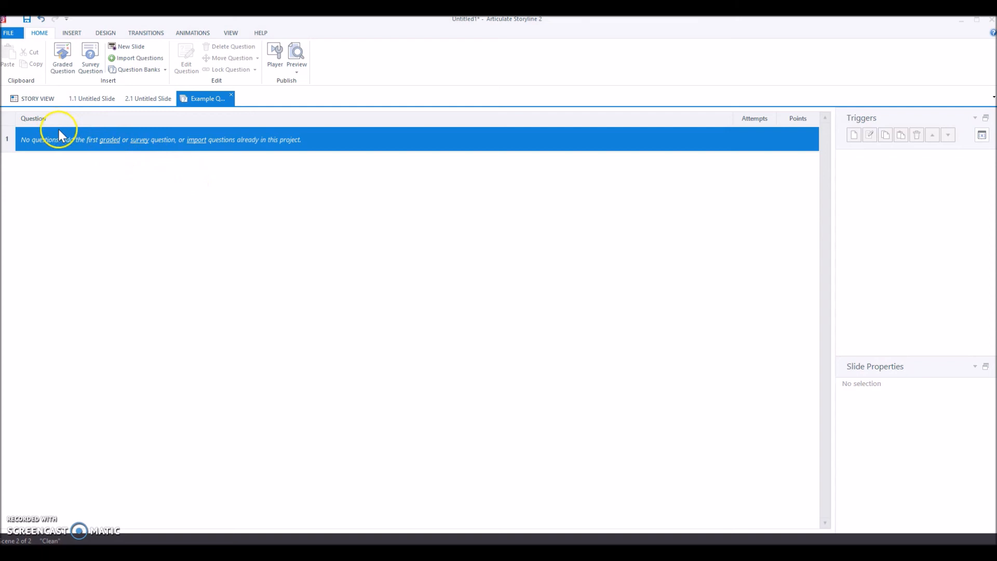
Insert a graded Multiple Choice question as the first question in the new question bank
right_click(89, 139)
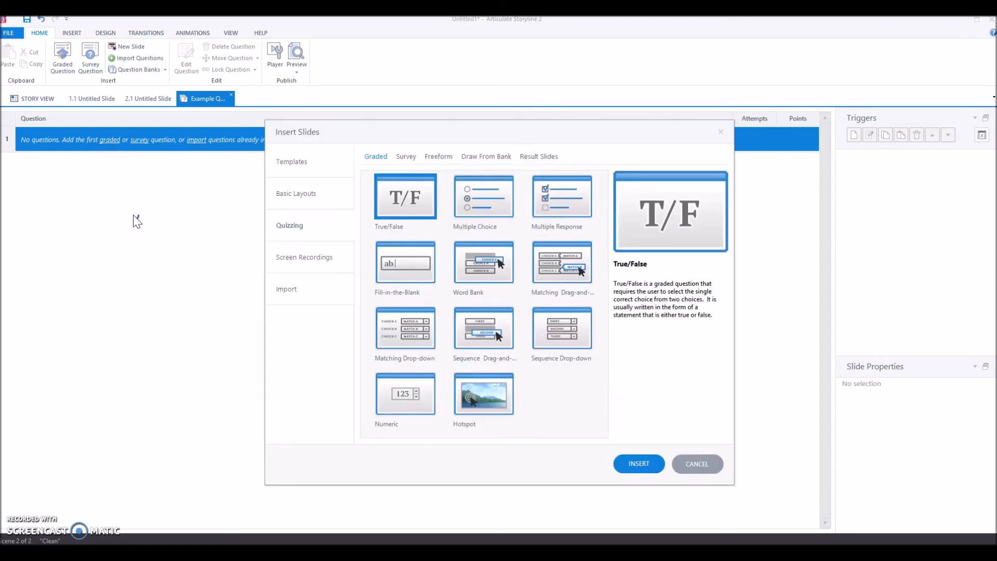
click(473, 203)
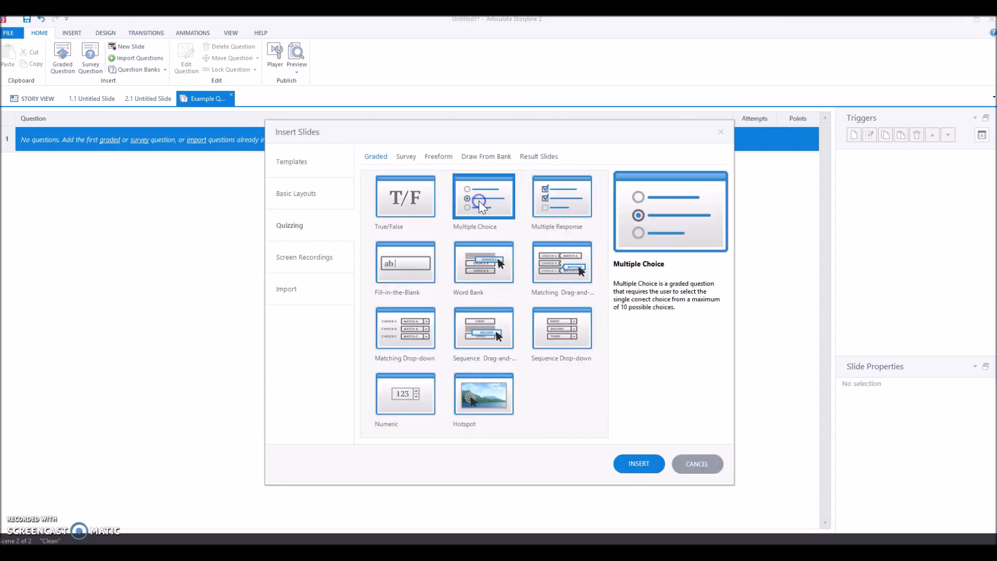
click(639, 462)
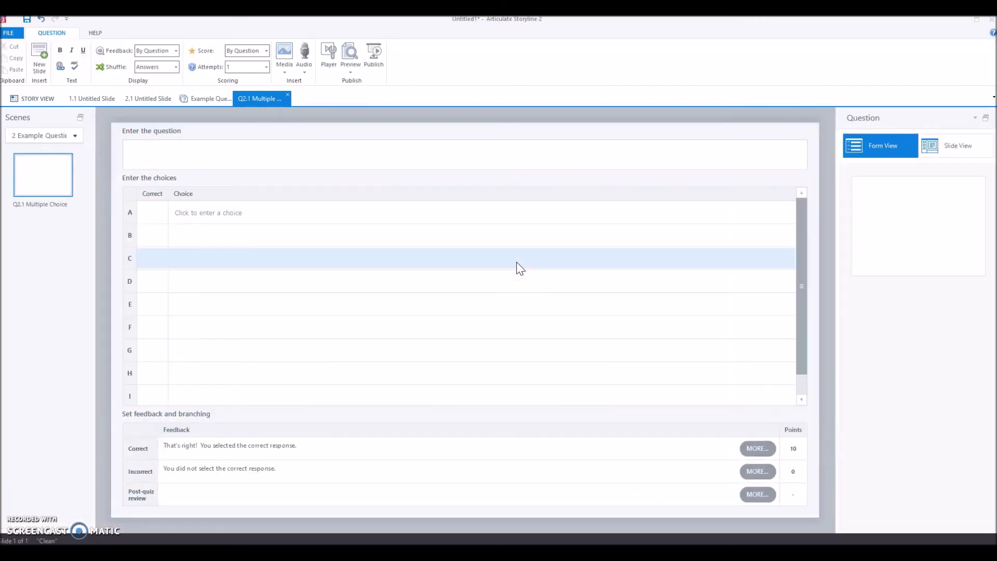
Enter "Question Text" as the question of the multiple choice slide
click(264, 152)
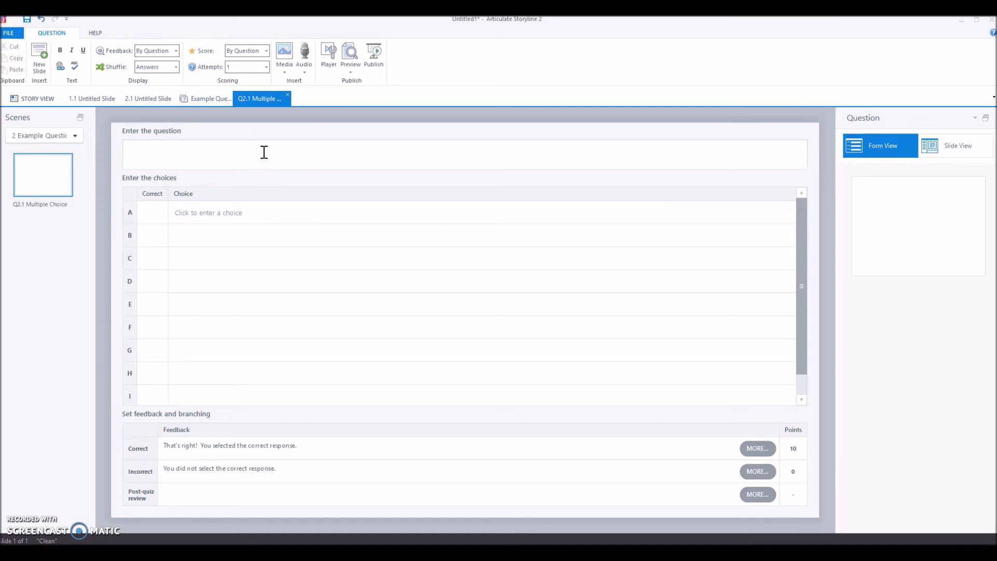
text(Question)
click(286, 144)
text(Text)
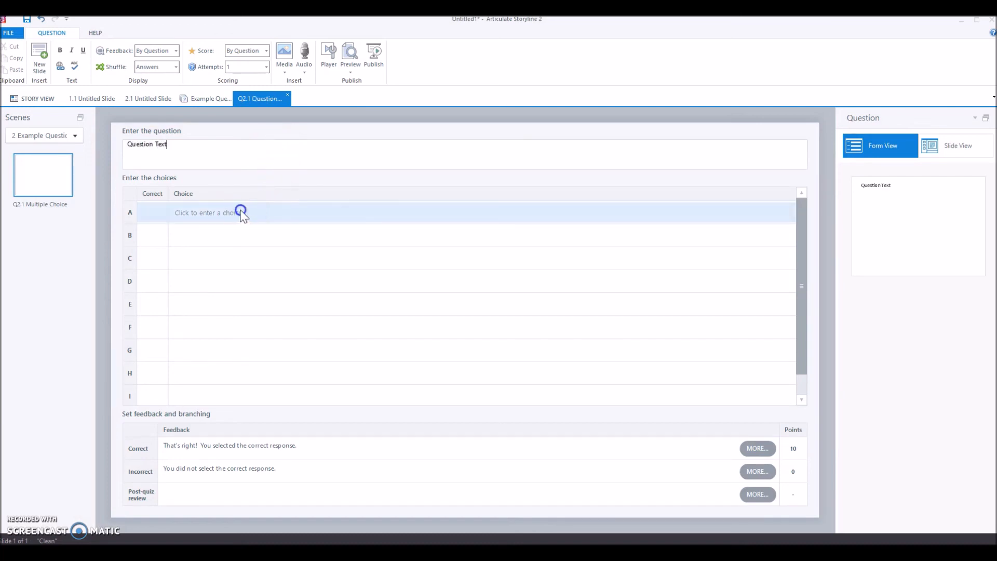
Enter the answer choices a, b, c and d in rows A to D and mark choice c as correct
click(238, 214)
text(a)
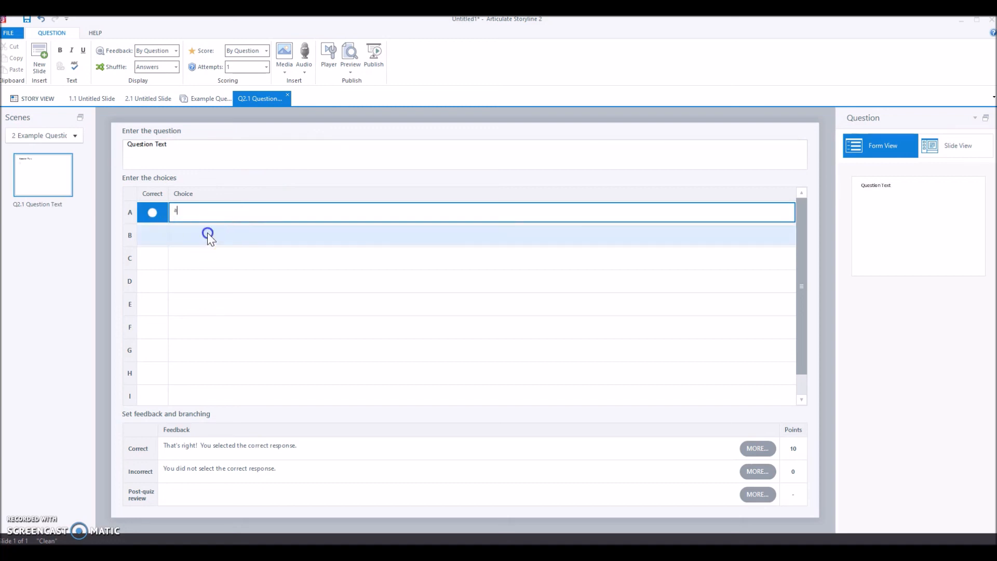
click(207, 233)
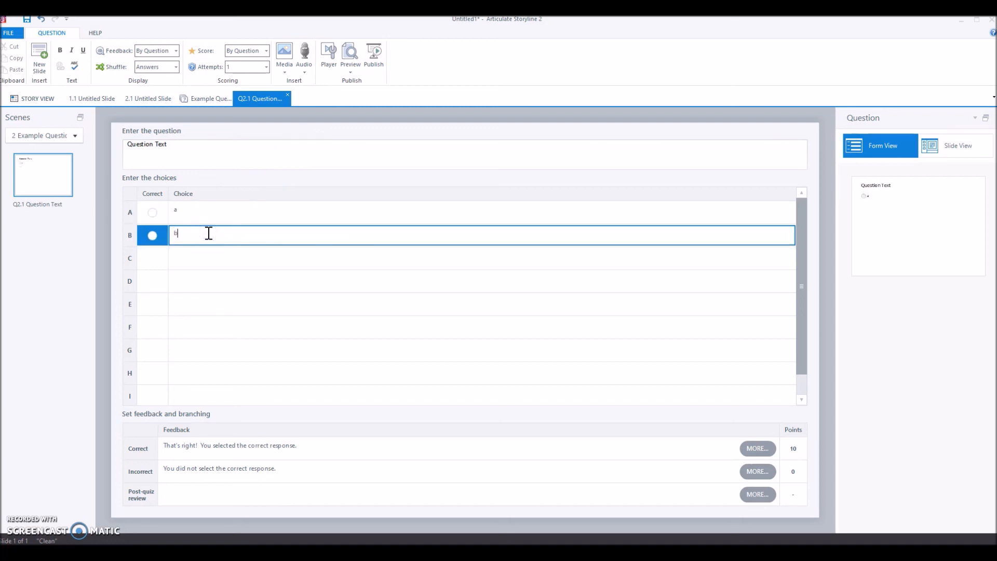
click(200, 257)
text(c)
click(186, 278)
text(d)
click(151, 258)
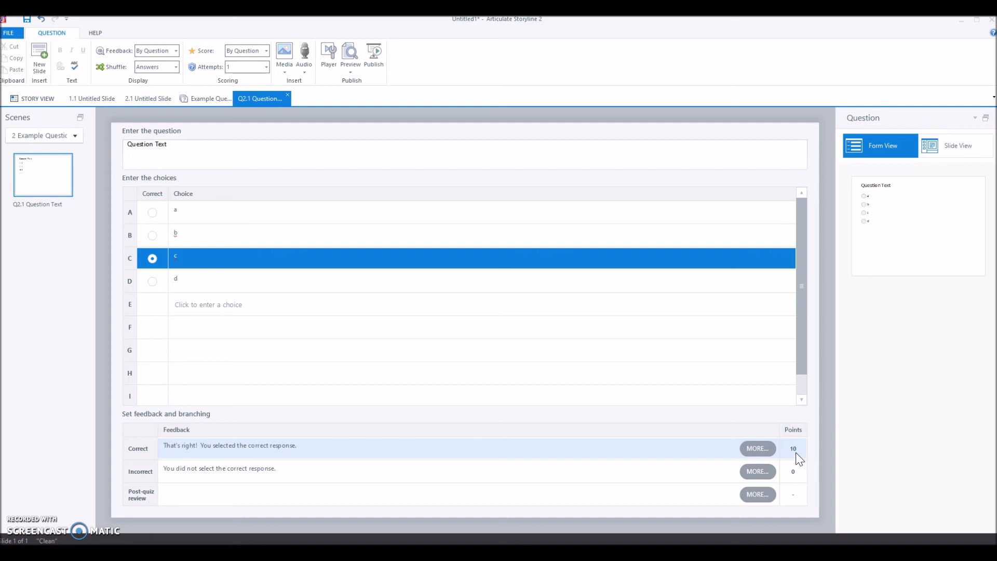
Return to the story view, open the slide master and select the Clean master slide above its layouts
click(890, 397)
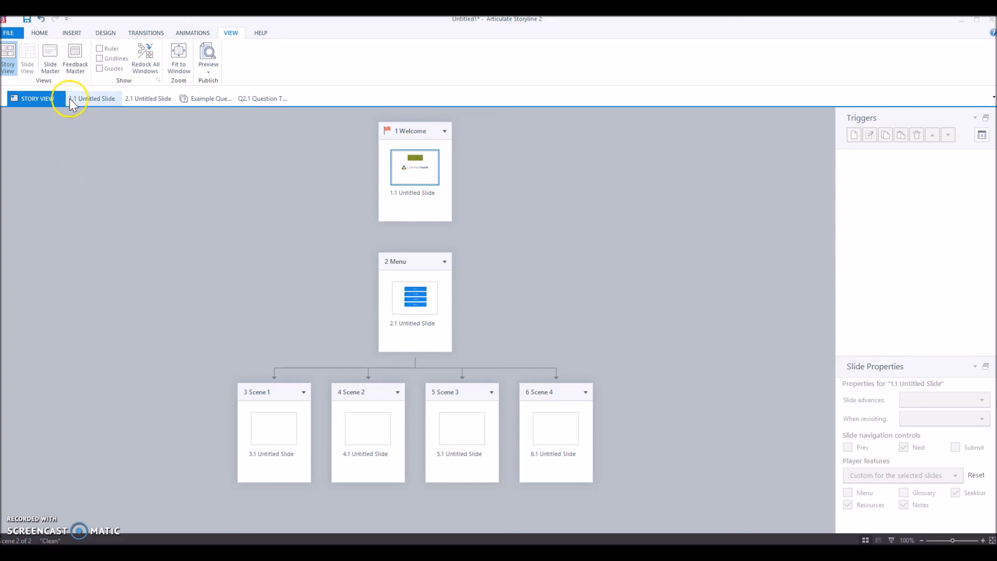
click(48, 63)
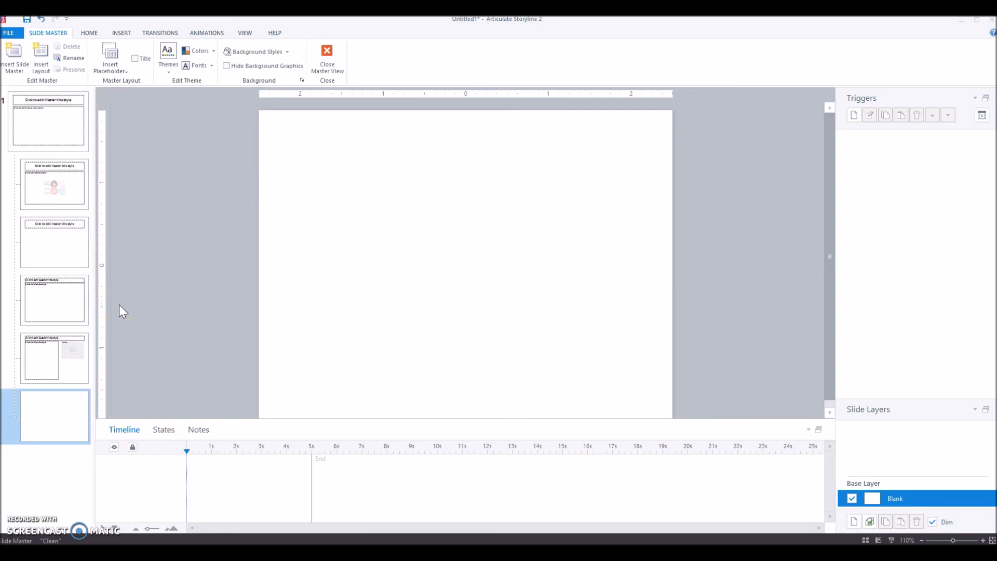
click(52, 146)
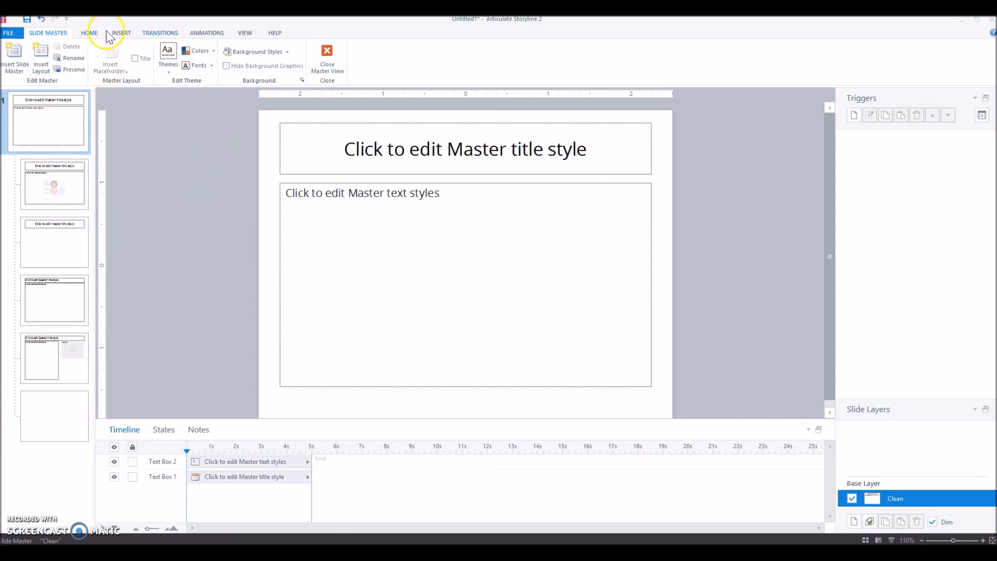
Draw a plain rectangle as a thin banner across the full width of the master slide's upper edge
click(123, 34)
click(187, 56)
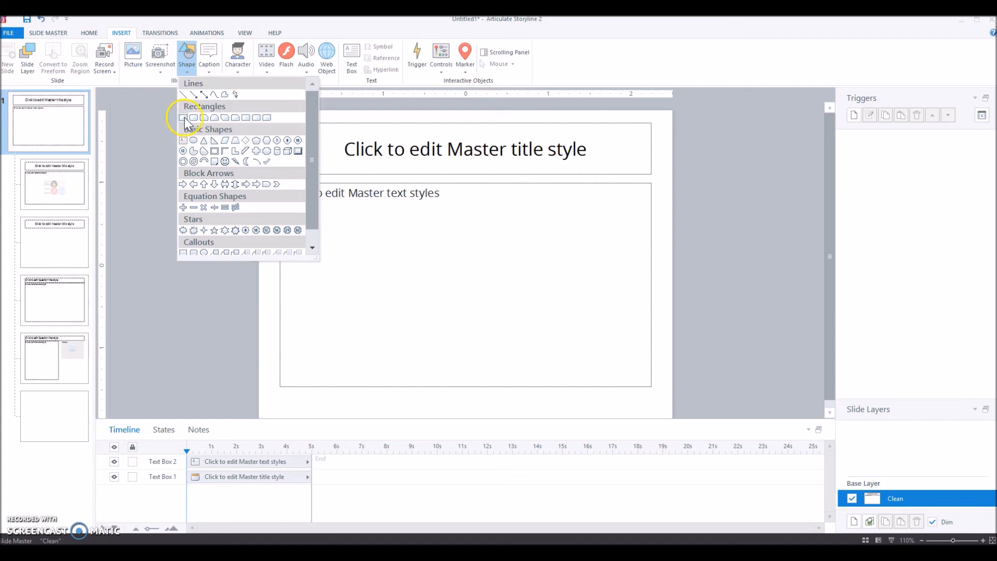
click(183, 118)
mouse_move(259, 109)
mouse_down()
mouse_move(265, 141)
mouse_move(472, 141)
mouse_move(648, 125)
mouse_move(677, 138)
mouse_up()
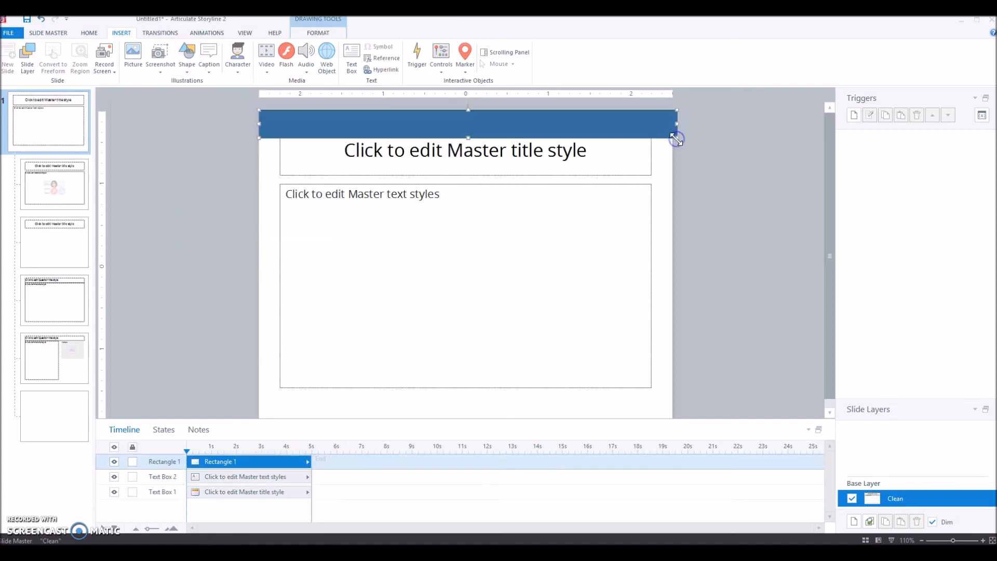
Bring the master title placeholder to the front, above the banner rectangle
click(280, 166)
right_click(280, 166)
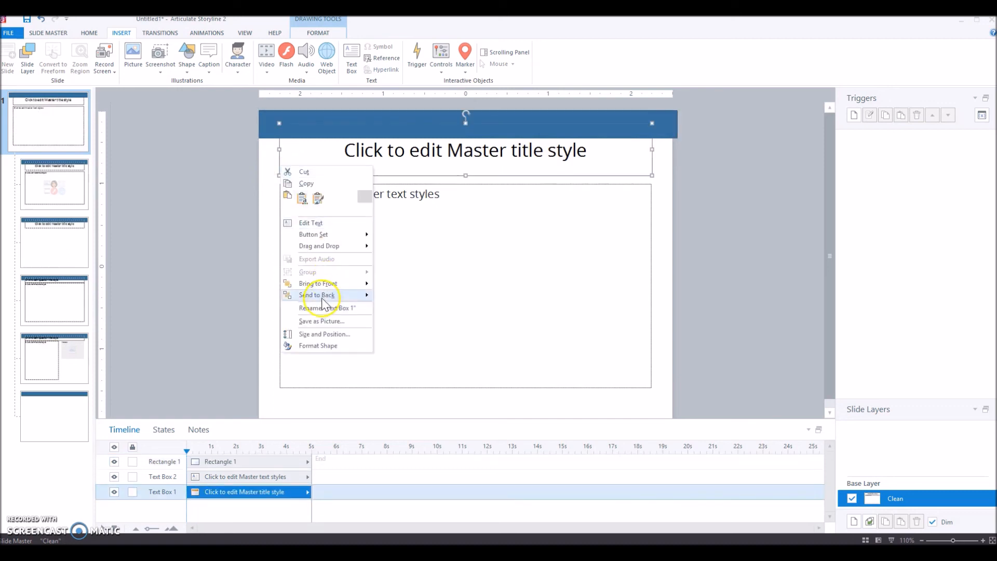
click(322, 284)
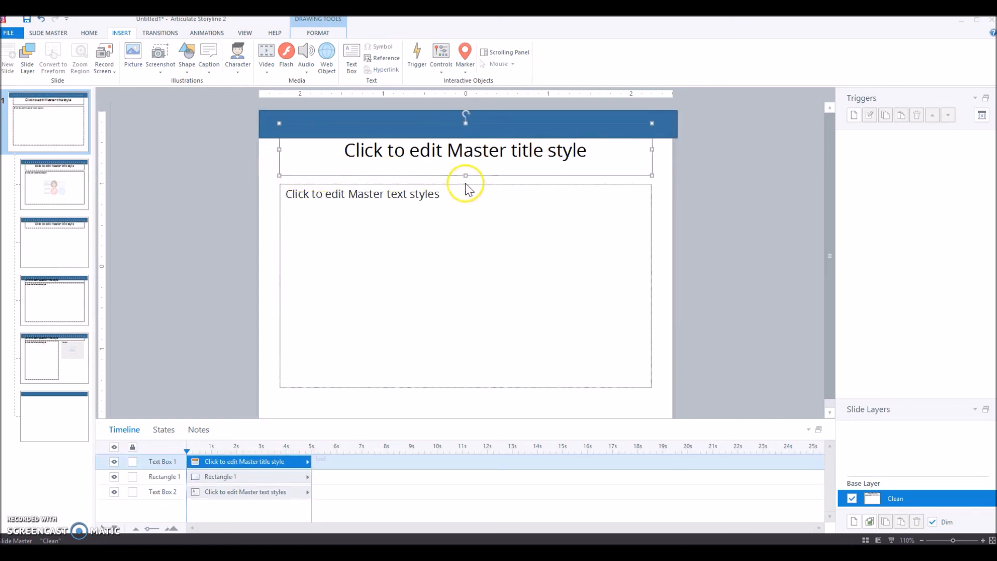